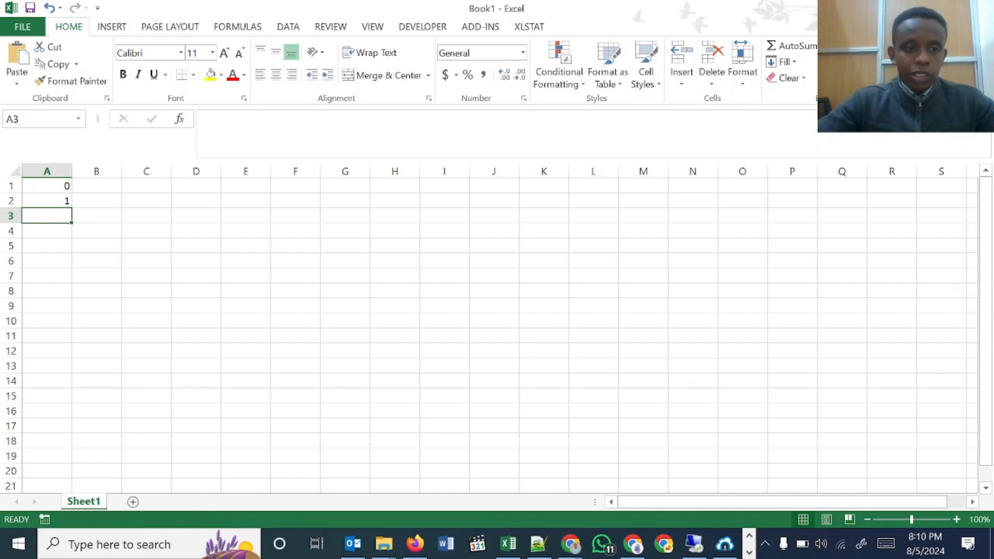
Fill column A from A2 down to A367 with consecutive numbers from 0 to 365 and clear the 0 in A2
mouse_move(61, 187)
mouse_down()
mouse_move(58, 222)
mouse_move(54, 214)
mouse_move(76, 241)
mouse_move(57, 512)
mouse_move(32, 557)
mouse_move(43, 140)
mouse_move(21, 192)
mouse_move(36, 169)
mouse_move(32, 237)
mouse_move(45, 171)
mouse_move(30, 260)
mouse_up()
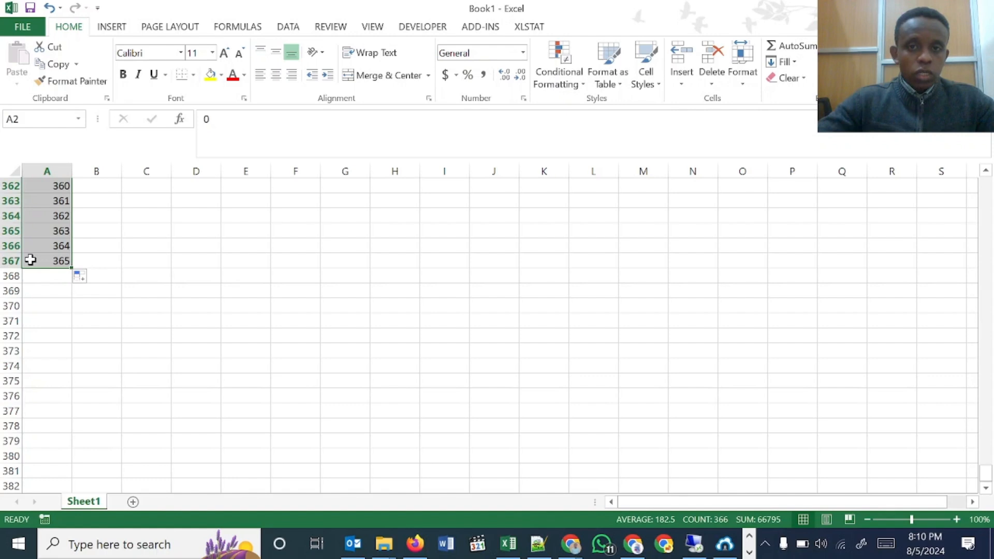
key(ctrl+Home)
key(Right)
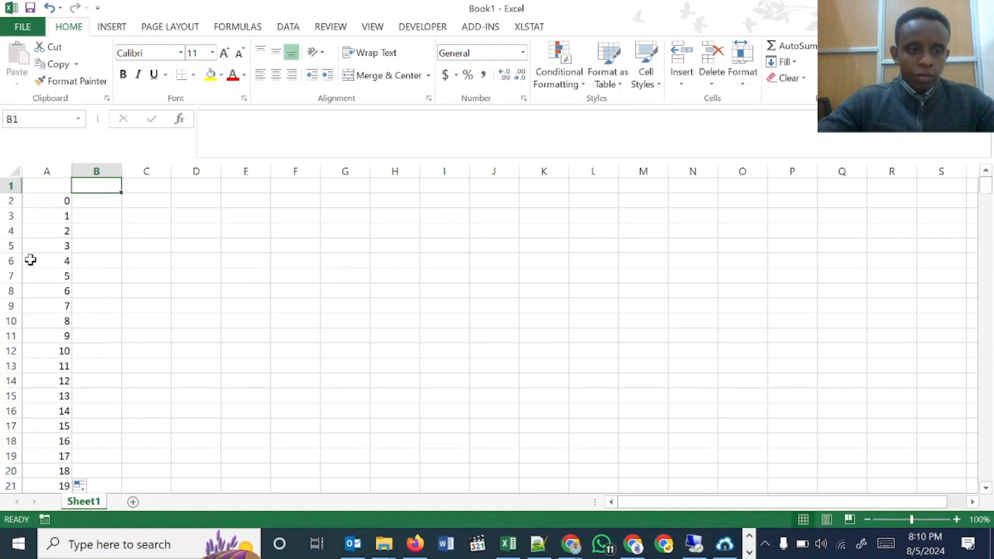
key(Down)
key(Left)
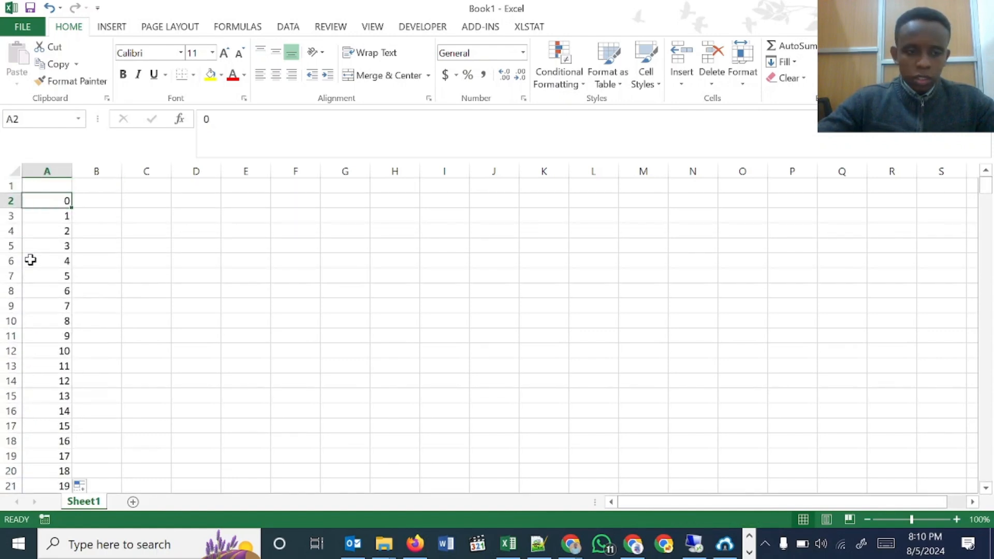
key(Delete)
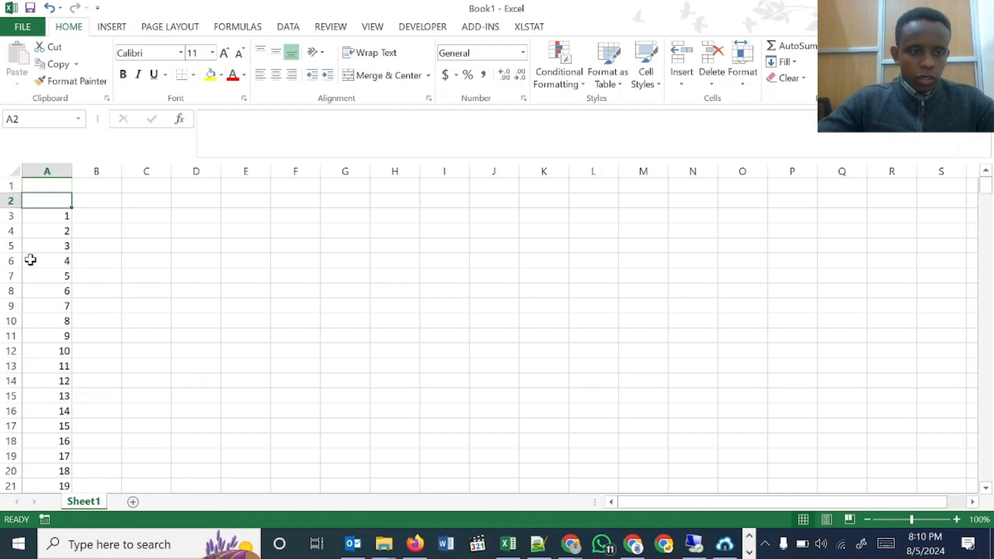
Start an IF formula in cell B3 with the logical test A3<=30
key(Right)
key(Up)
key(Down)
key(Down)
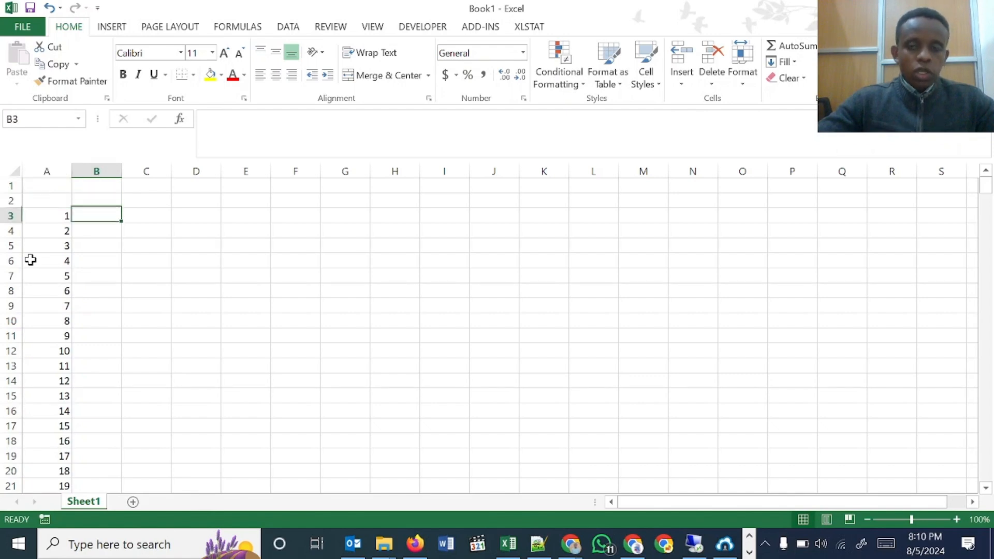
click(189, 213)
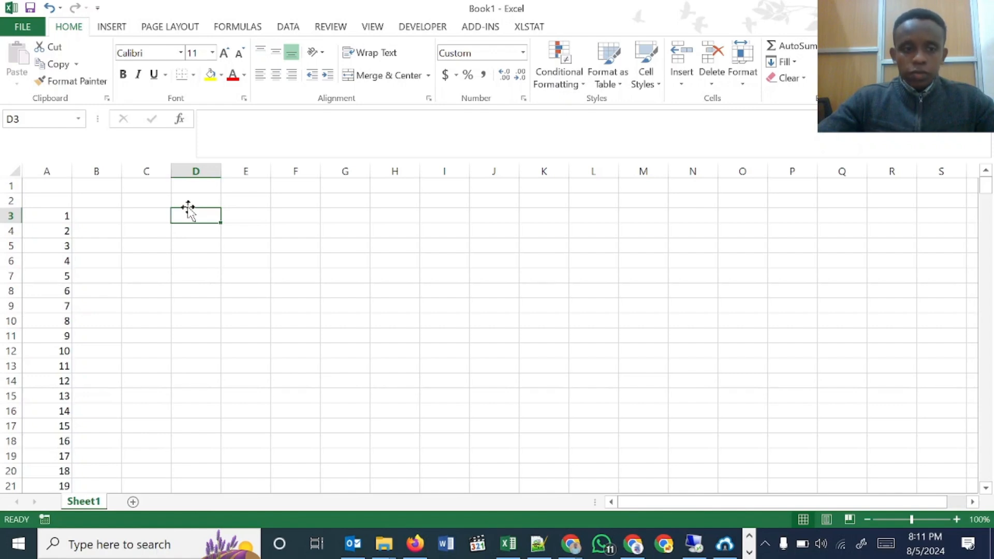
key(Left)
key(Left)
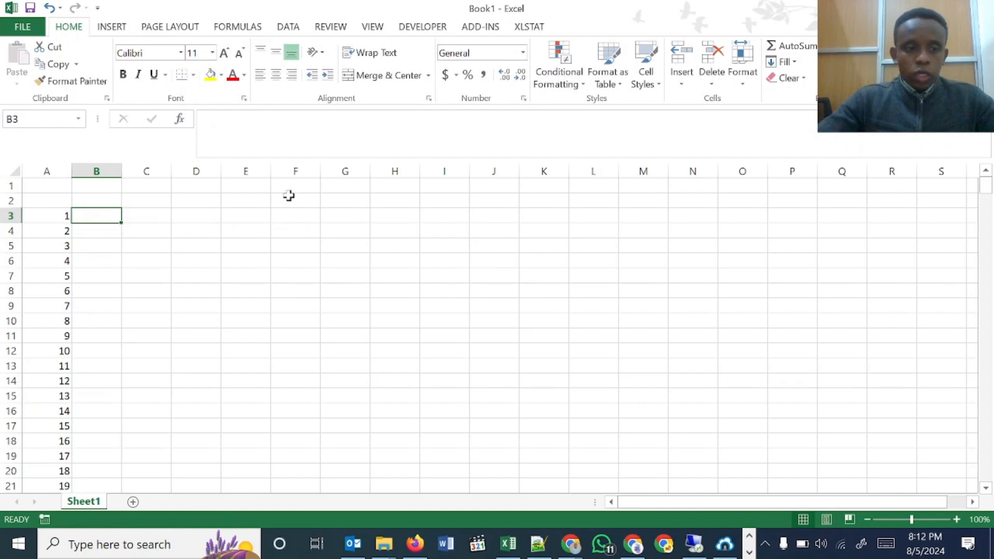
text(=if)
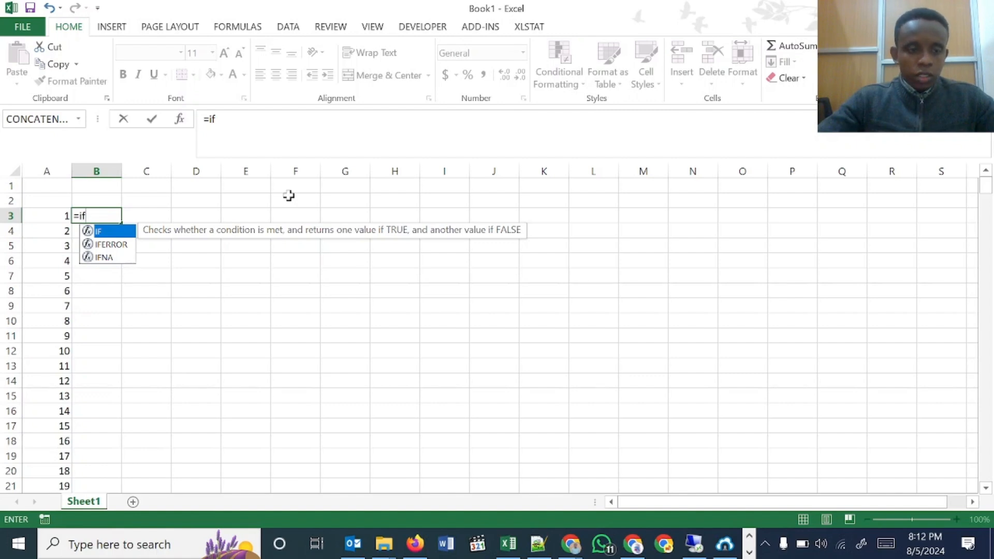
key(Tab)
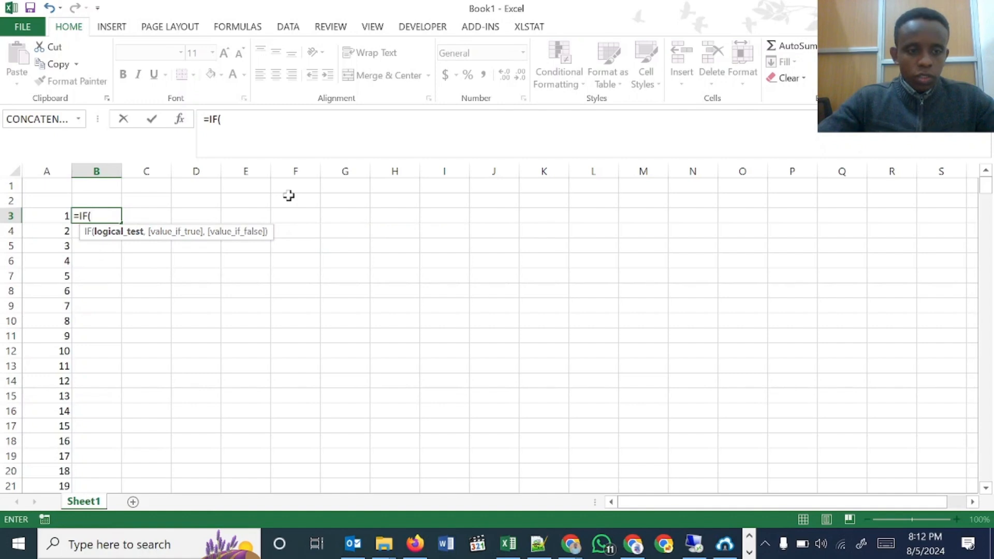
key(Left)
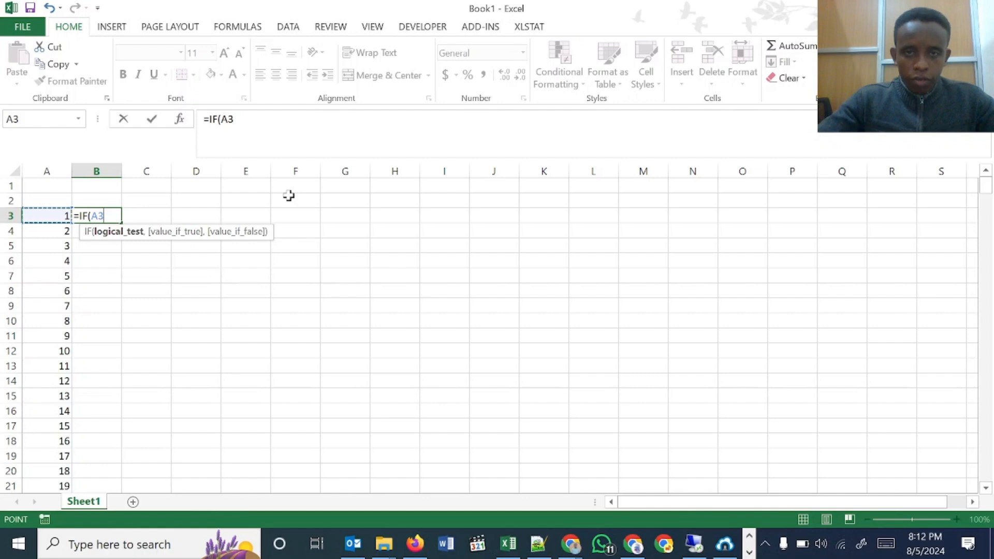
text(<30)
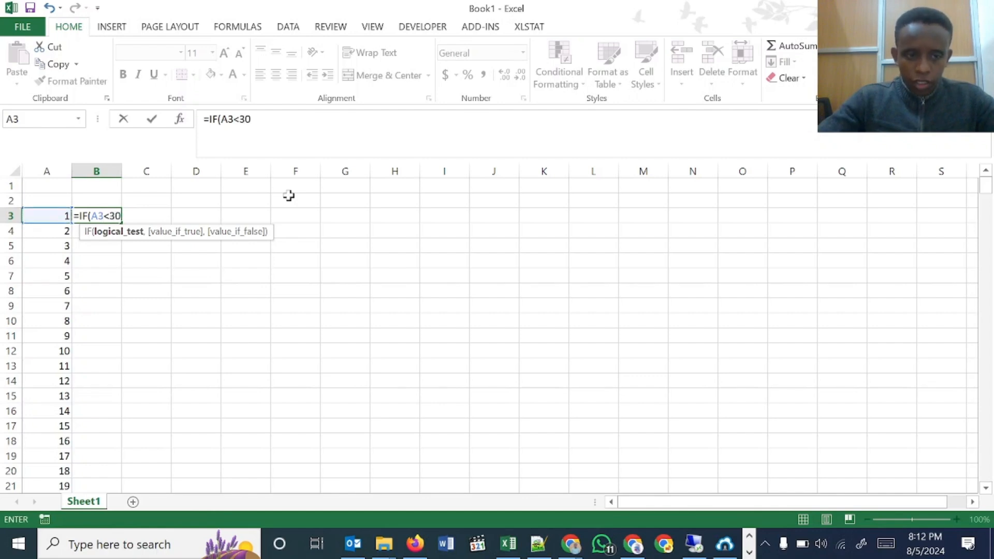
key(BackSpace)
key(BackSpace)
text(=30)
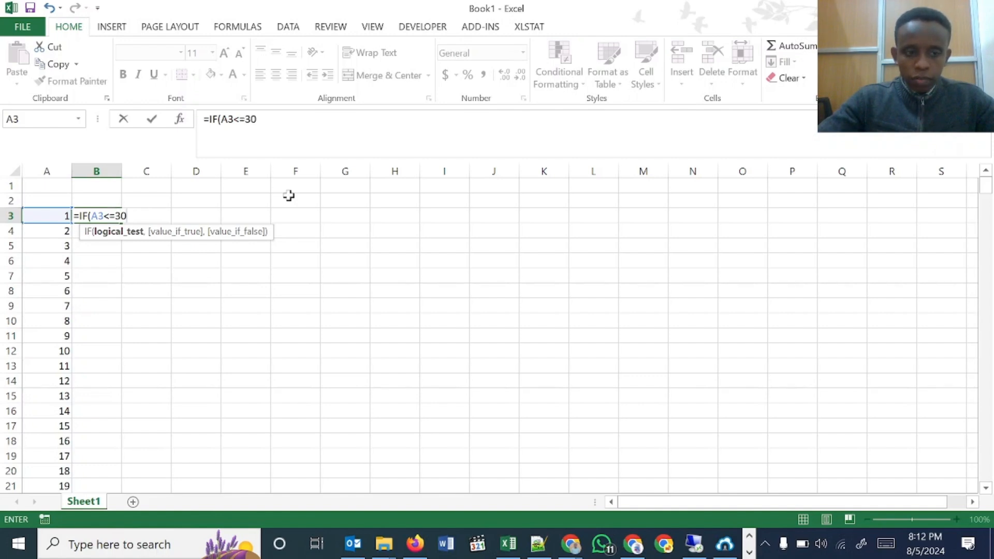
Enter "Bucket 1" as the IF formula's value if true and proceed to its value-if-false argument
text(,)
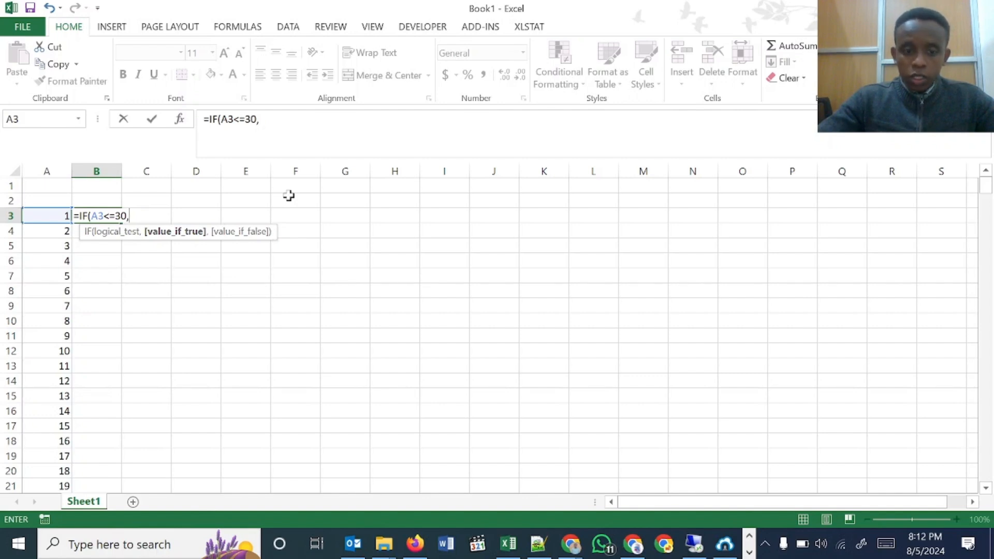
text("B)
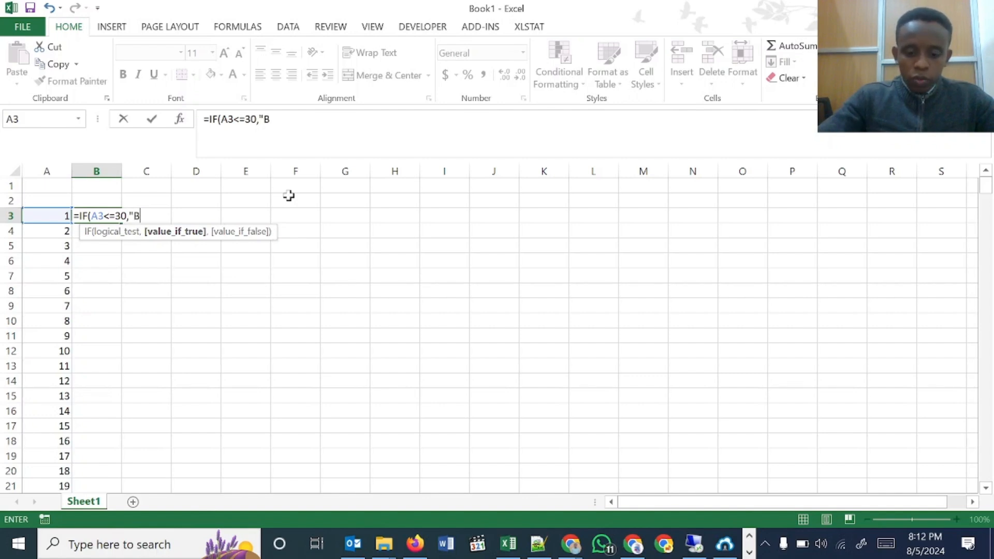
text(ucket)
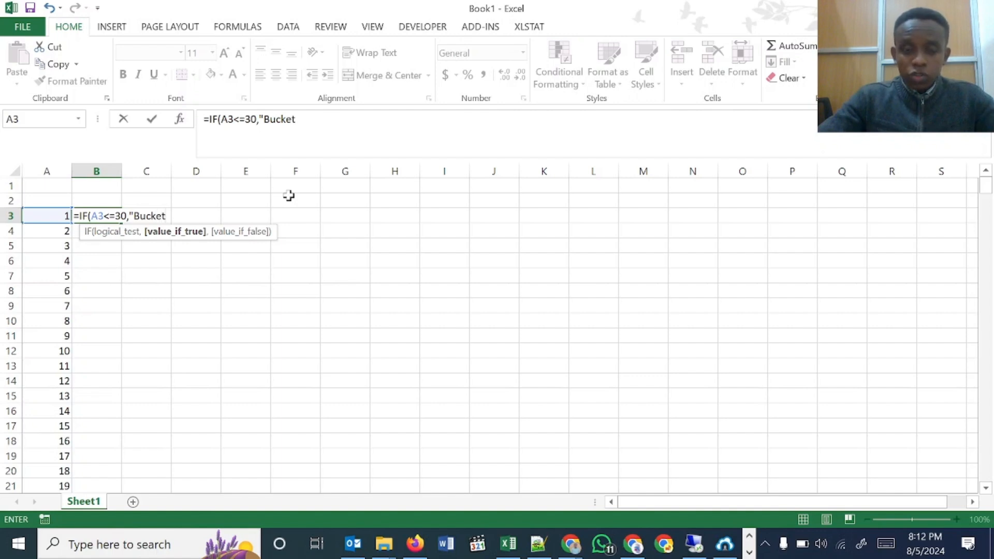
text( 1")
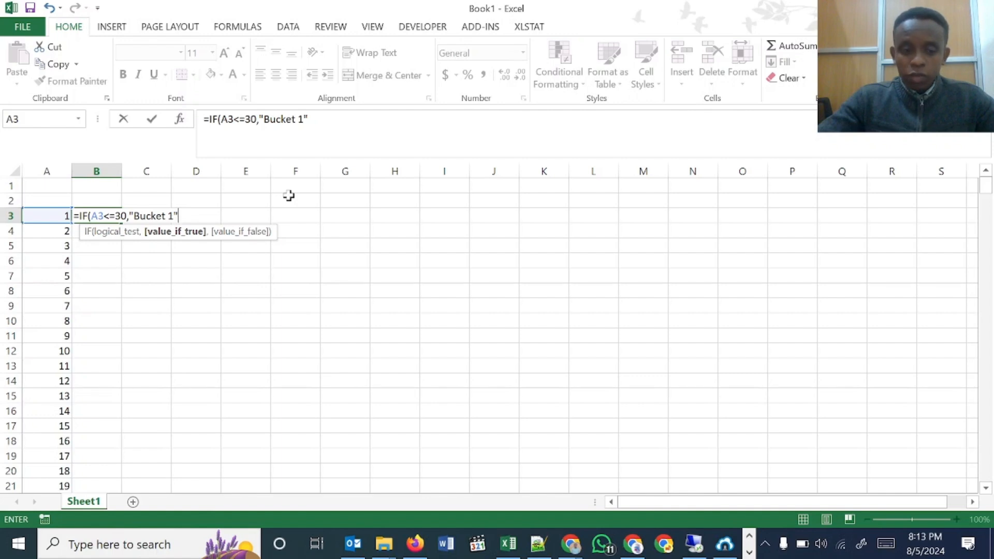
text(,)
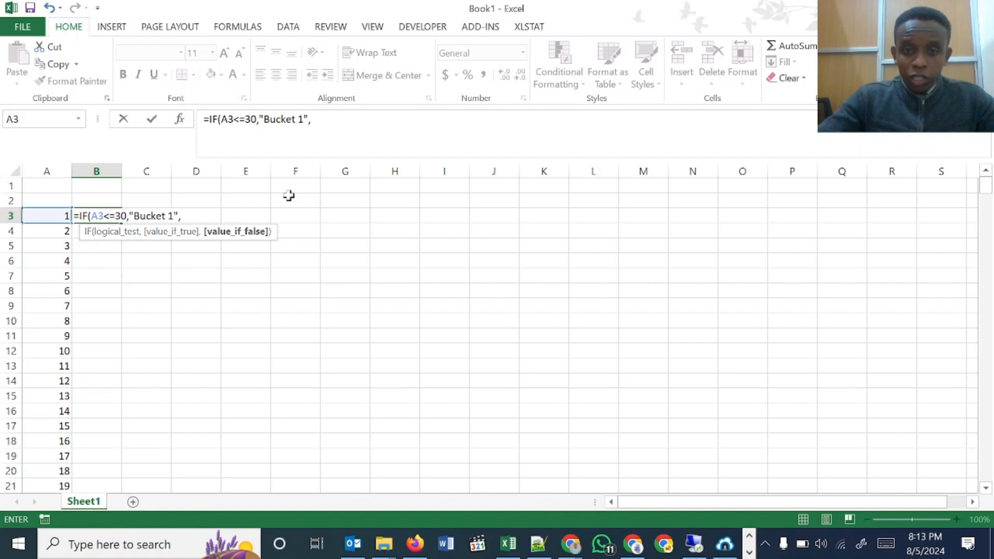
Nest a second IF as the value if false and begin its logical test with an AND function
text(IF()
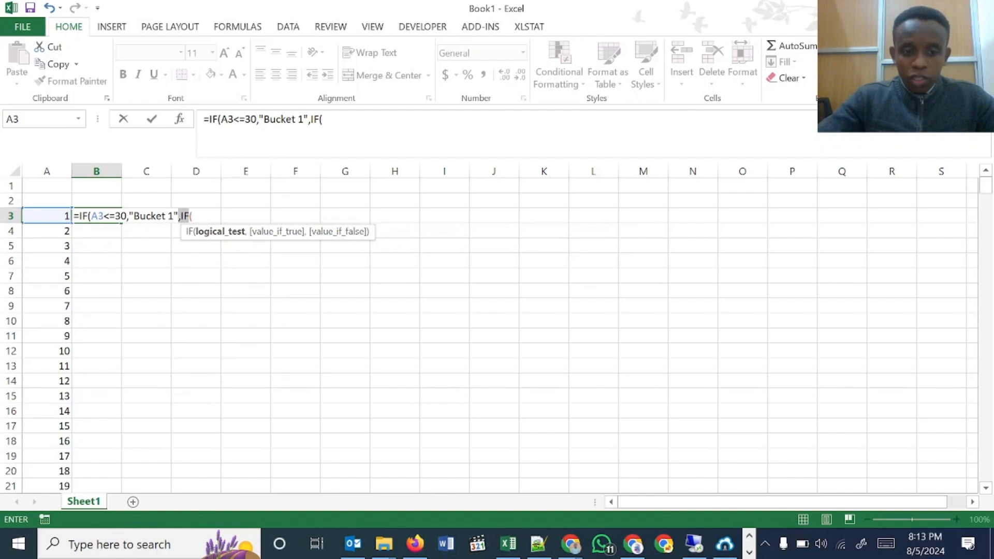
key(F2)
click(178, 216)
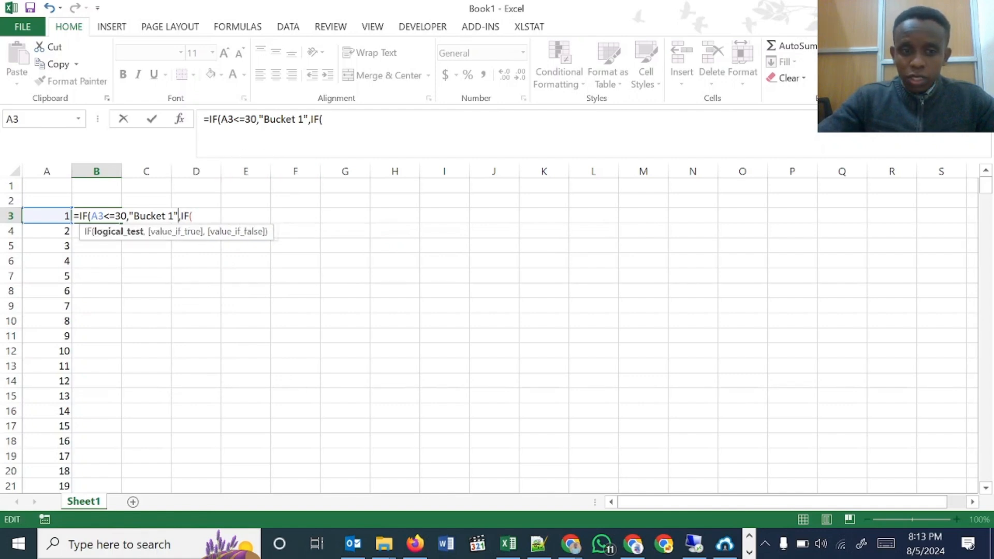
click(180, 216)
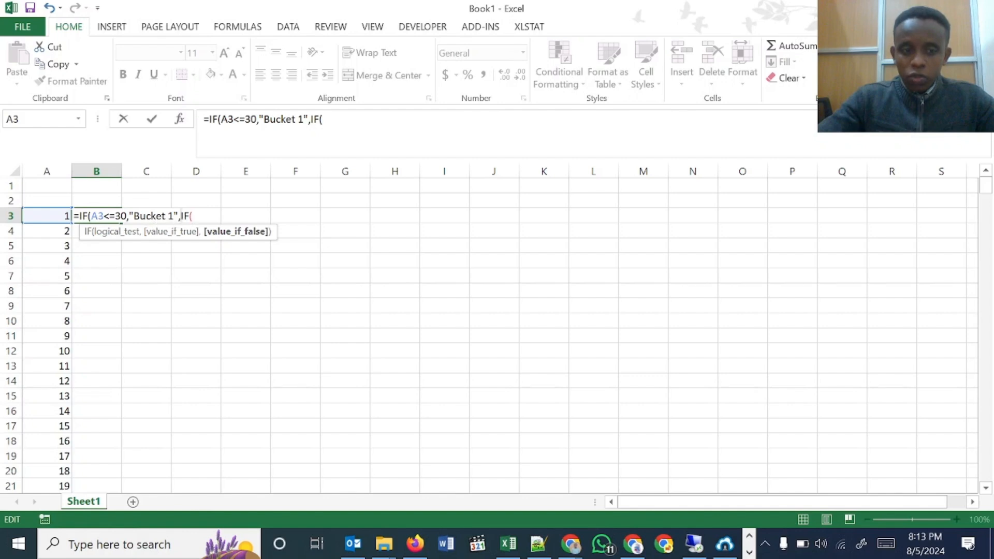
click(323, 119)
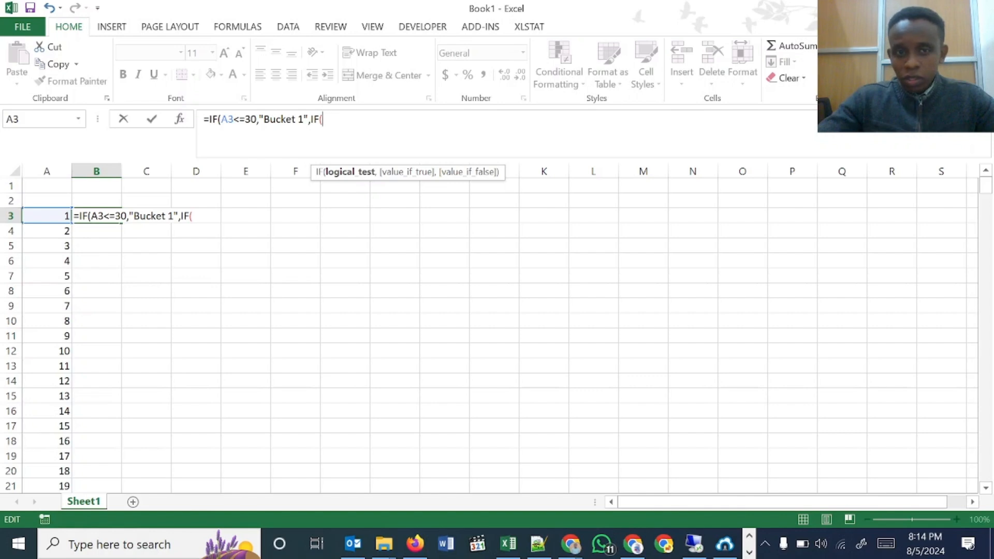
text(ADN)
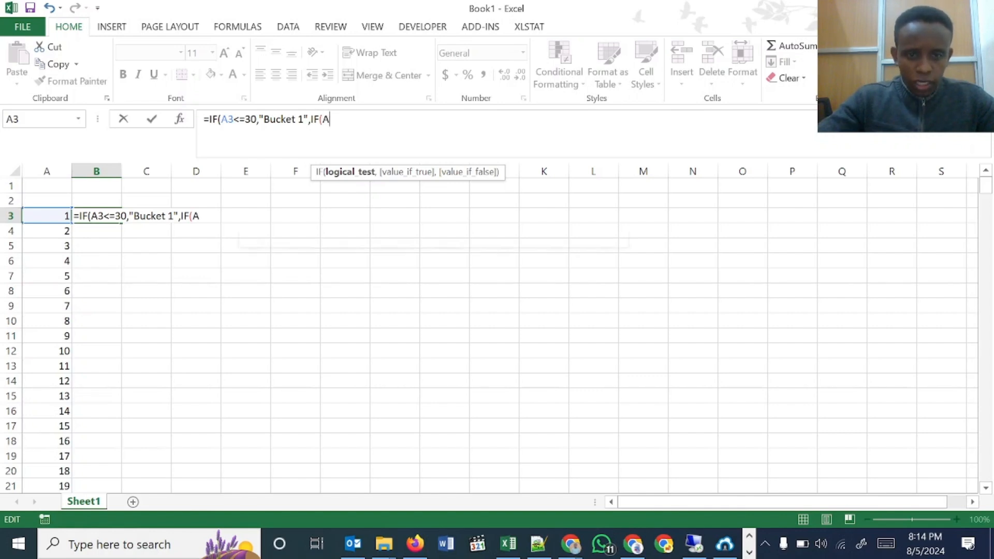
key(BackSpace)
key(BackSpace)
text(ND)
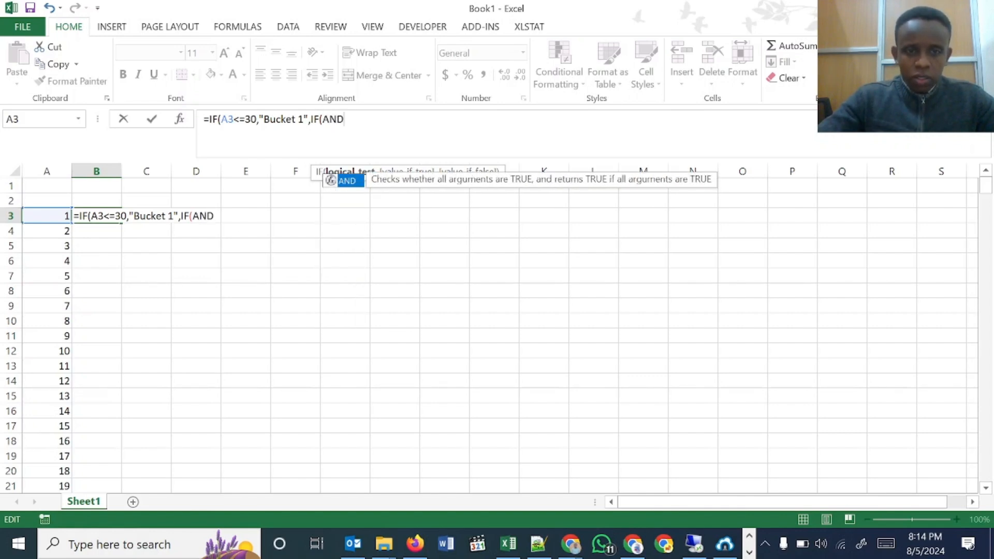
text(()
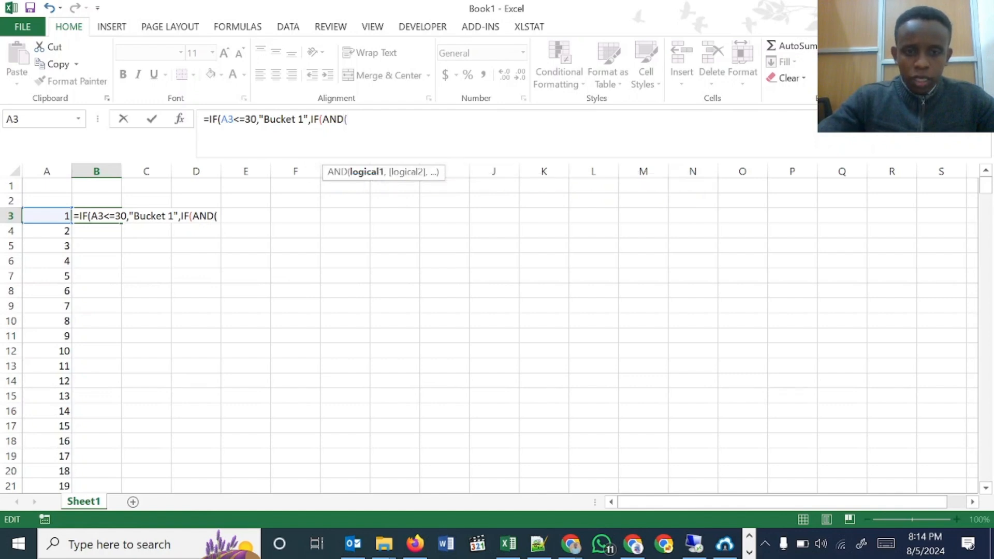
Enter A3>30 as the first condition of the AND function and proceed to the second condition
click(42, 215)
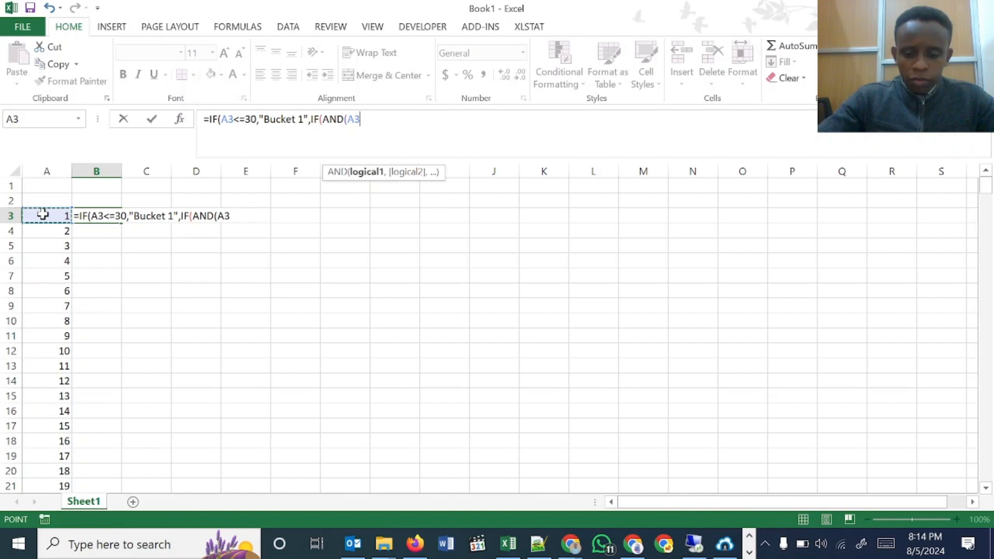
text(>30)
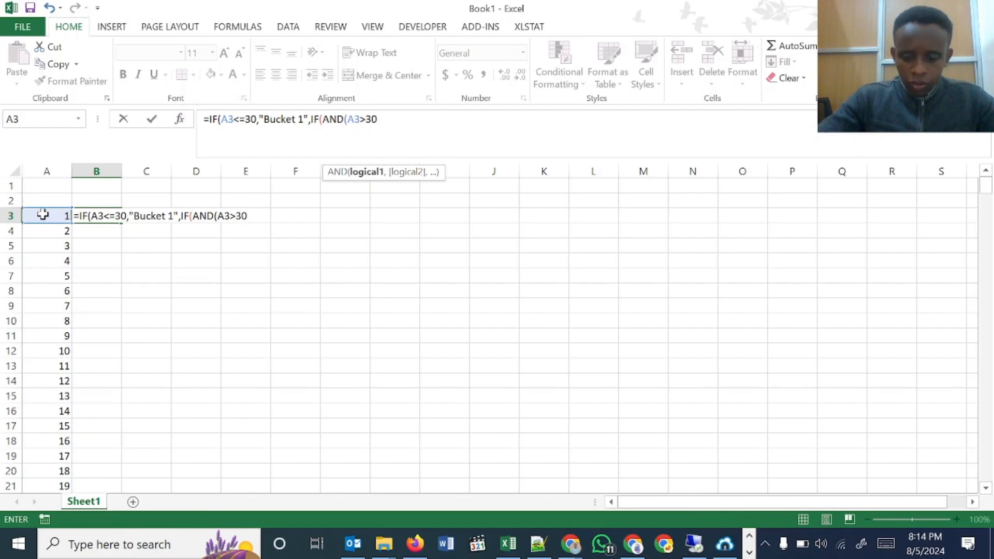
text(,)
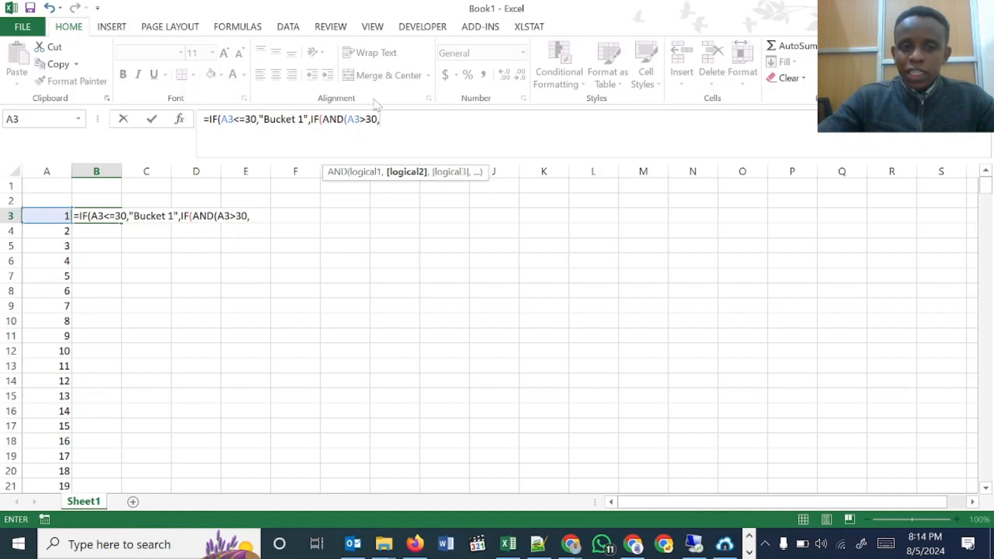
click(346, 119)
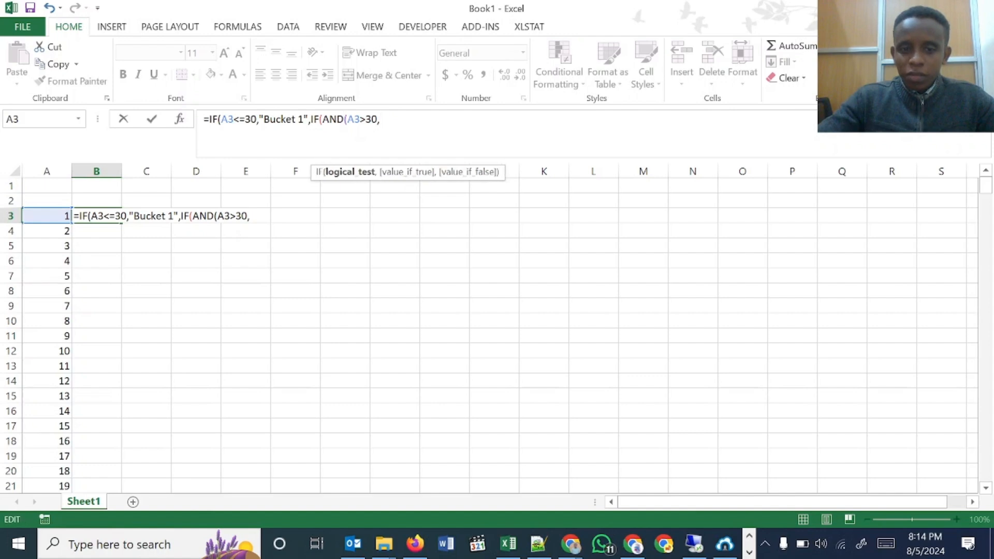
click(380, 119)
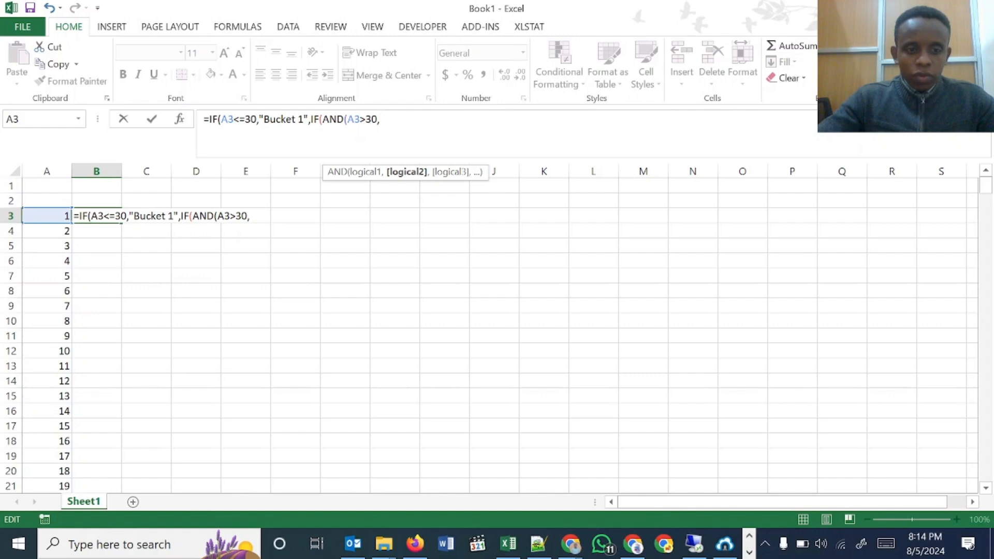
Enter A3<=60 as the second condition of the AND function in the nested IF
click(36, 219)
text(<)
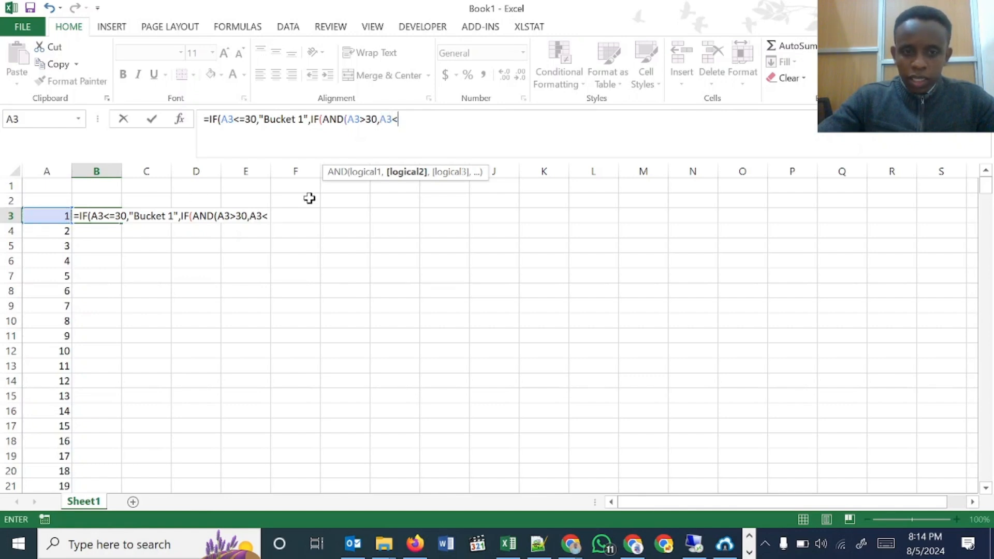
text(=60)
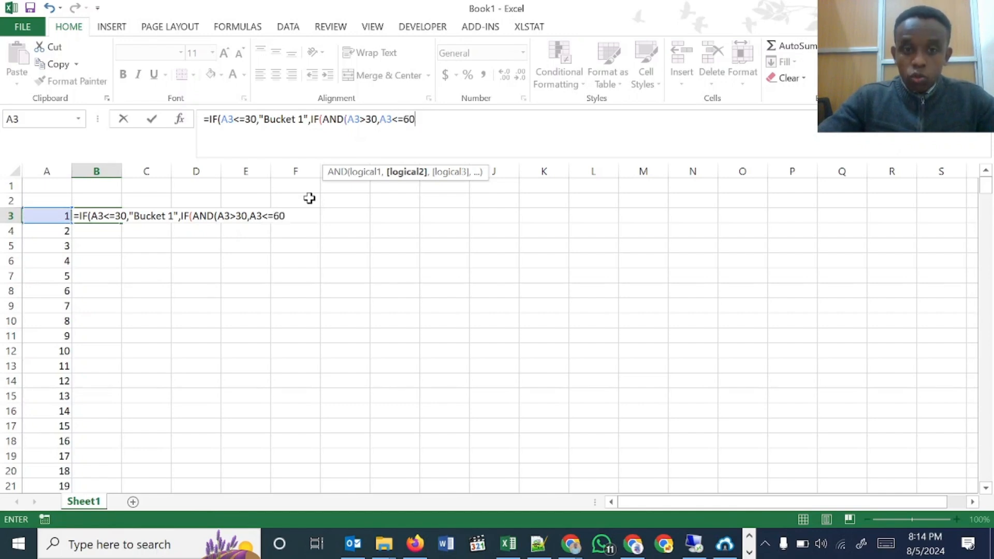
text(,)
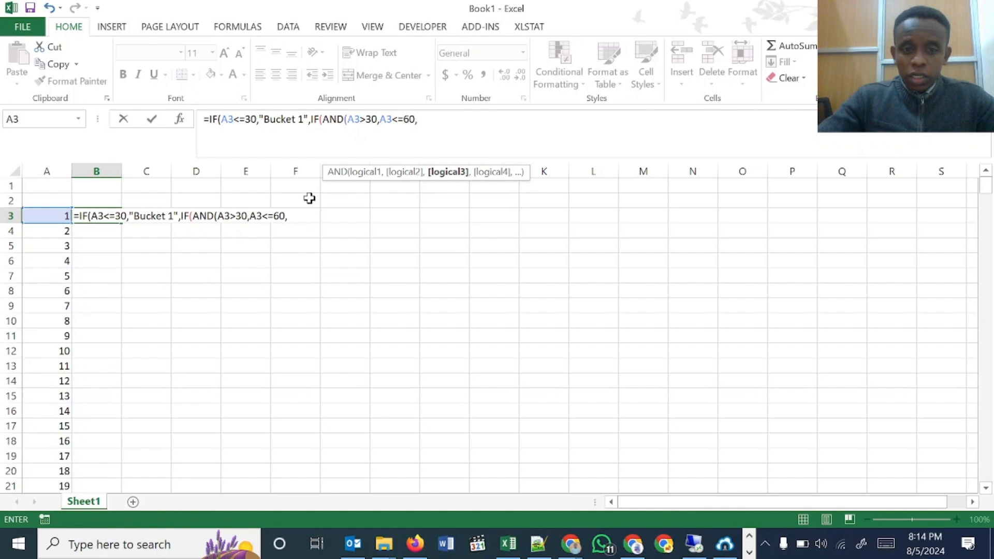
key(BackSpace)
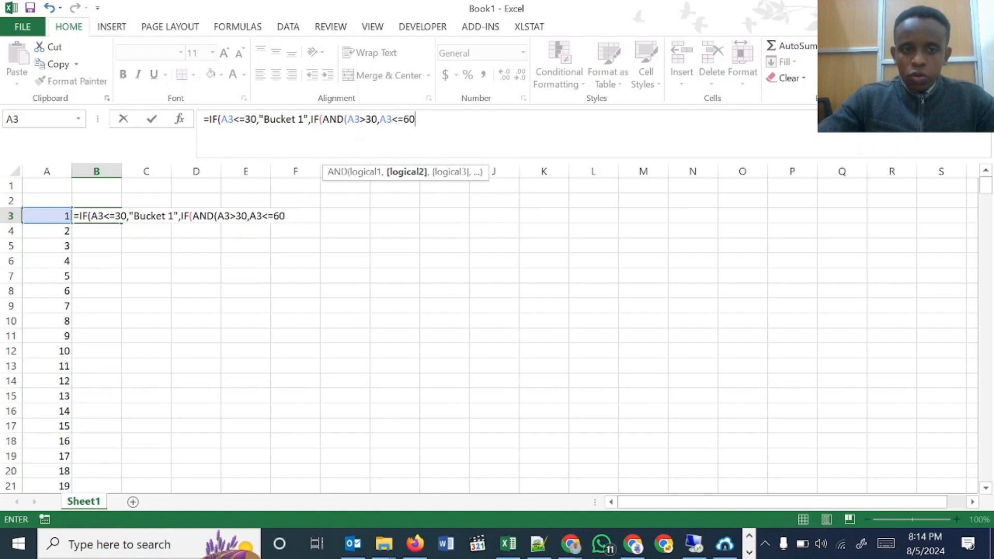
drag(217, 119, 264, 119)
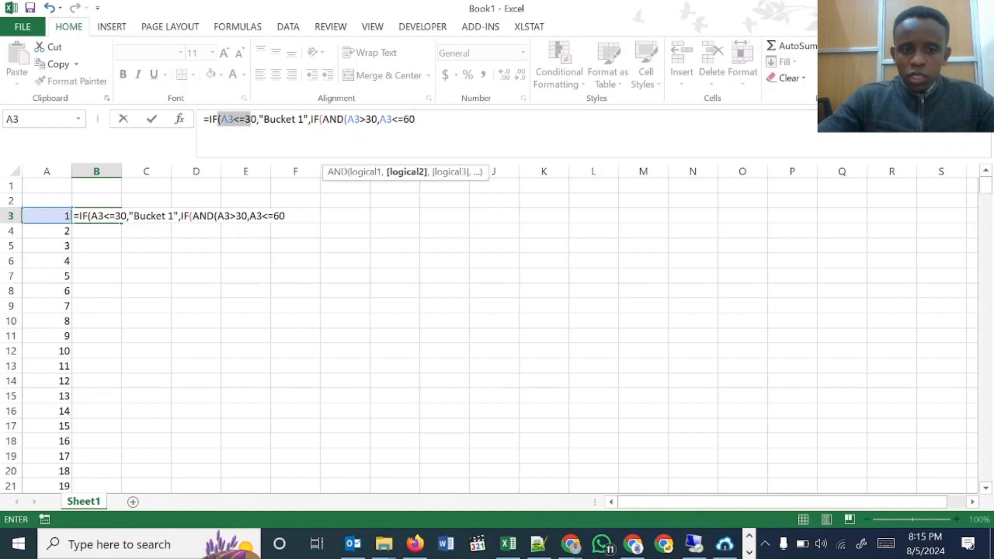
drag(321, 119, 415, 119)
click(415, 119)
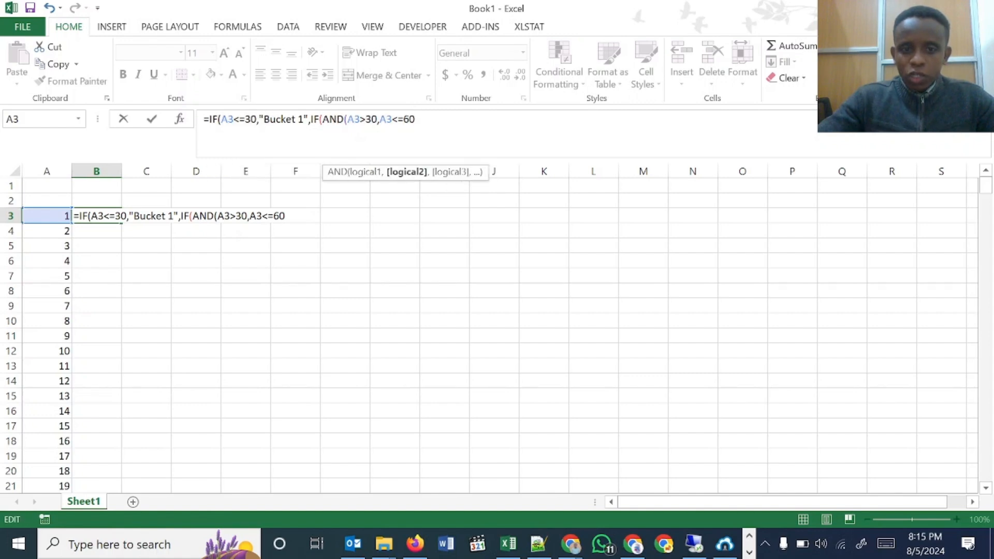
Close the second IF's AND function and highlight the complete AND expression in the formula
text())
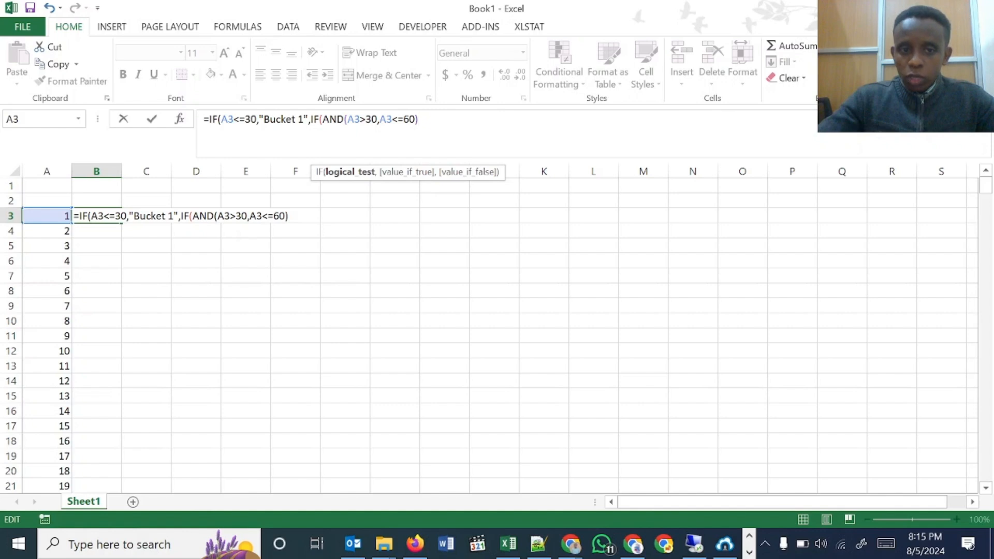
key(shift+Right)
key(shift+Right)
key(shift+Right)
key(shift+Right)
key(shift+Right)
key(shift+Right)
key(shift+Right)
key(shift+Right)
key(shift+Right)
key(shift+Right)
key(shift+Right)
key(shift+Right)
key(shift+Right)
key(shift+Right)
key(shift+Right)
key(shift+Right)
key(shift+Right)
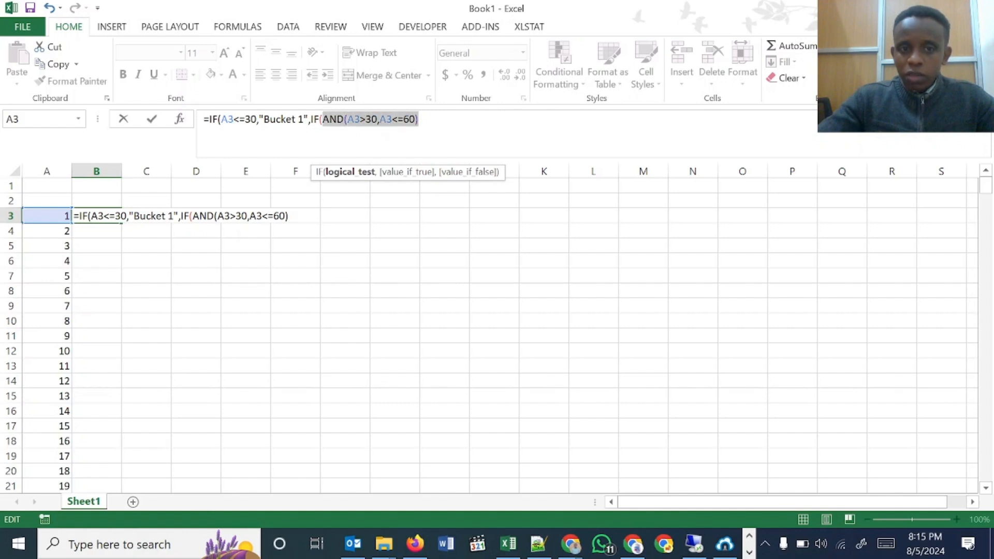
key(Left)
key(Right)
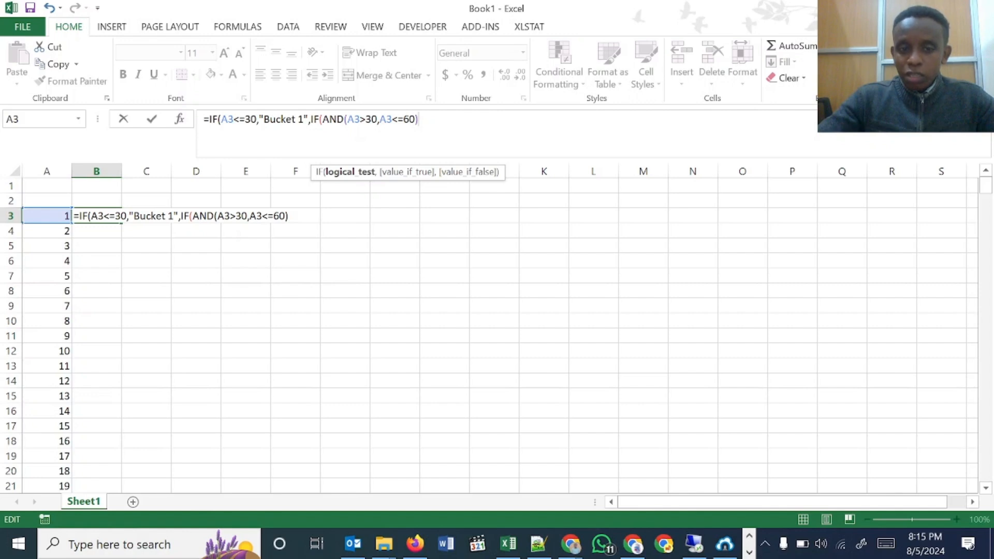
Enter "Bucket 2" as the second IF's value if true and proceed to its value-if-false argument
text(,)
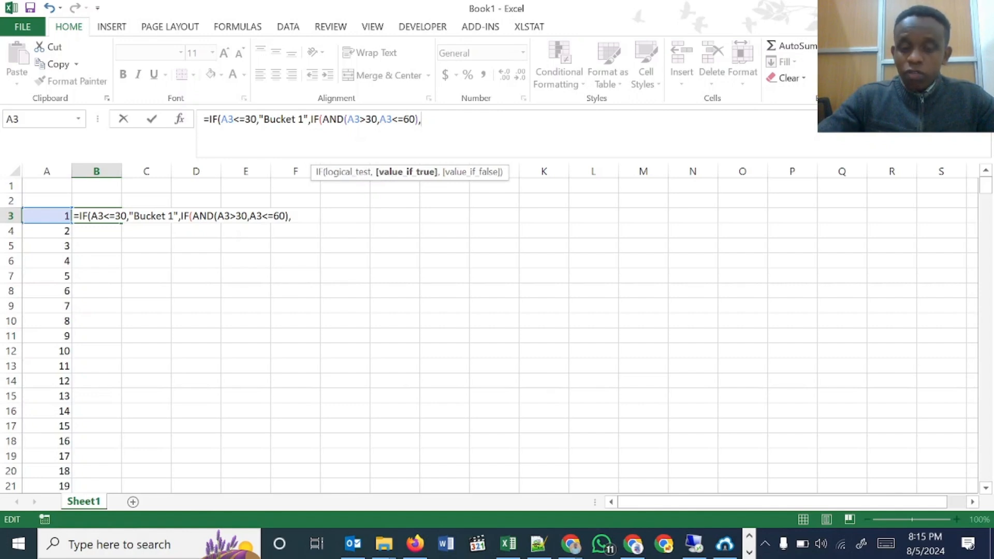
text("Bucke)
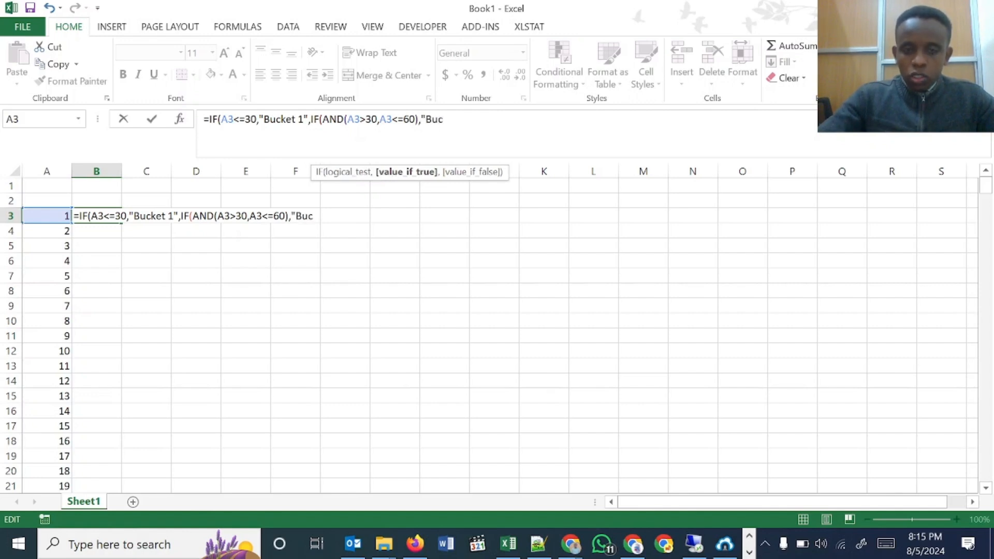
text(t)
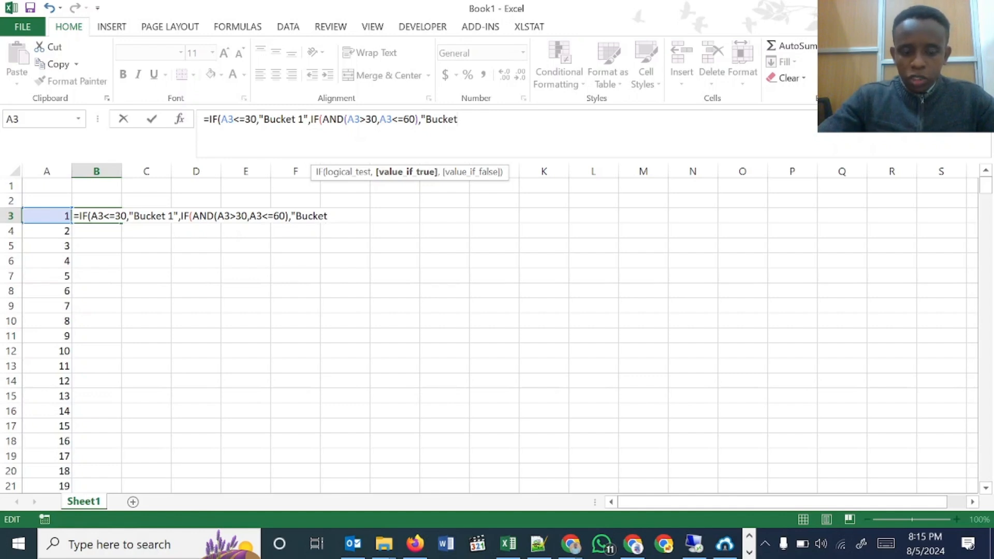
text(  2")
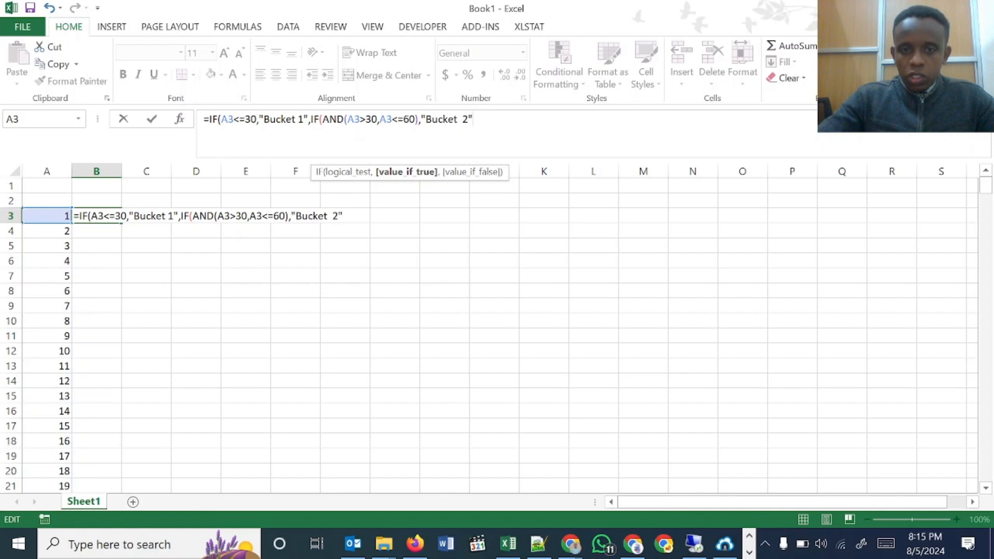
text(,)
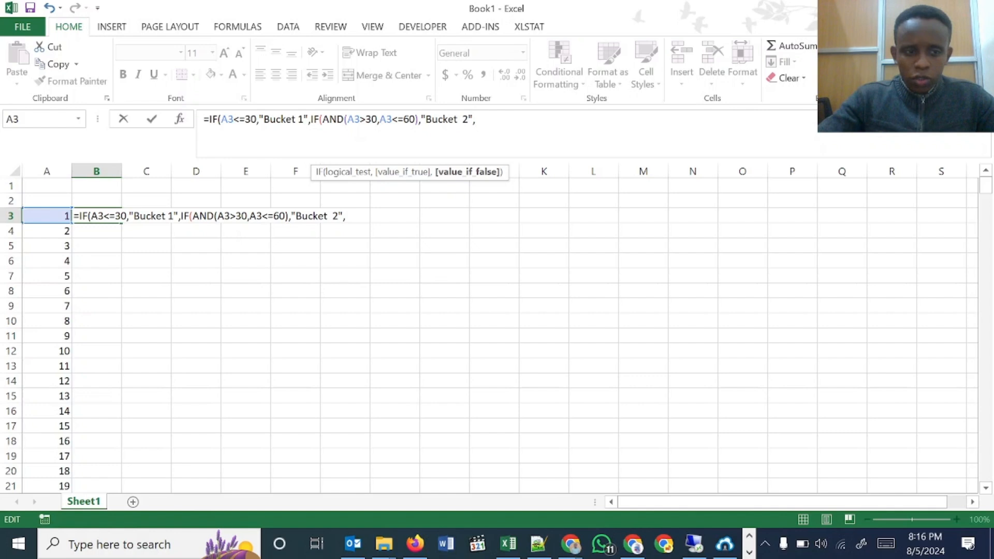
Nest a third IF as the value if false, starting its logical test with AND and the first condition A3>60
text(IF)
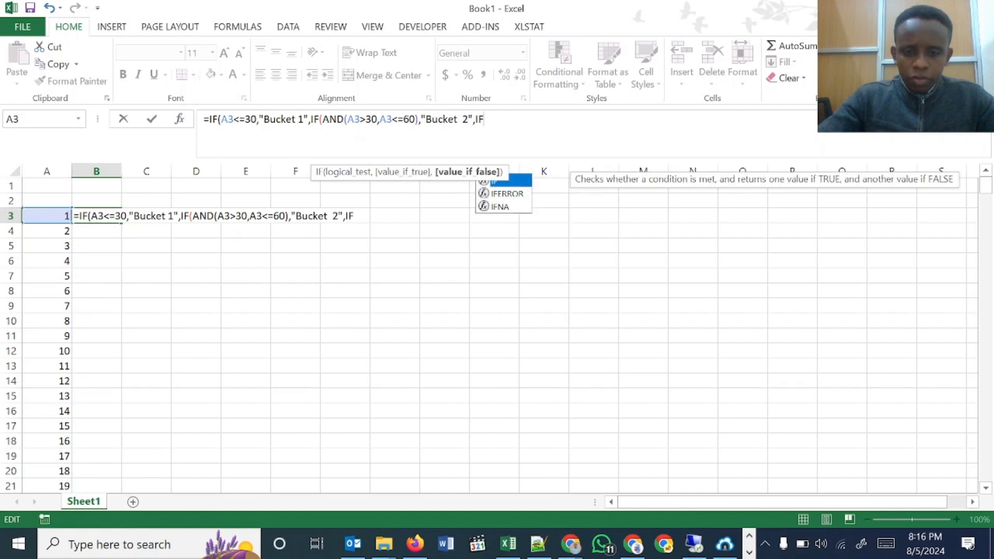
text((AND)
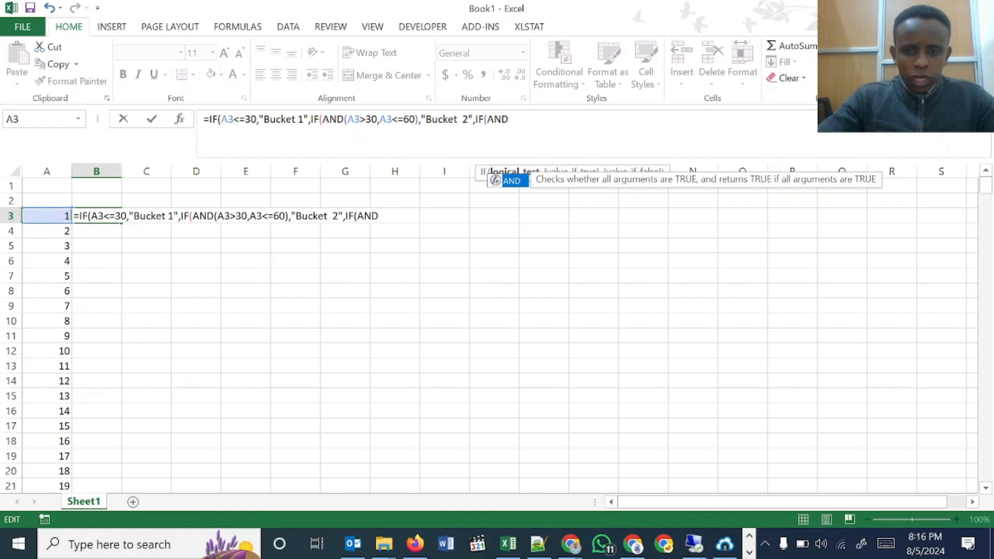
text(()
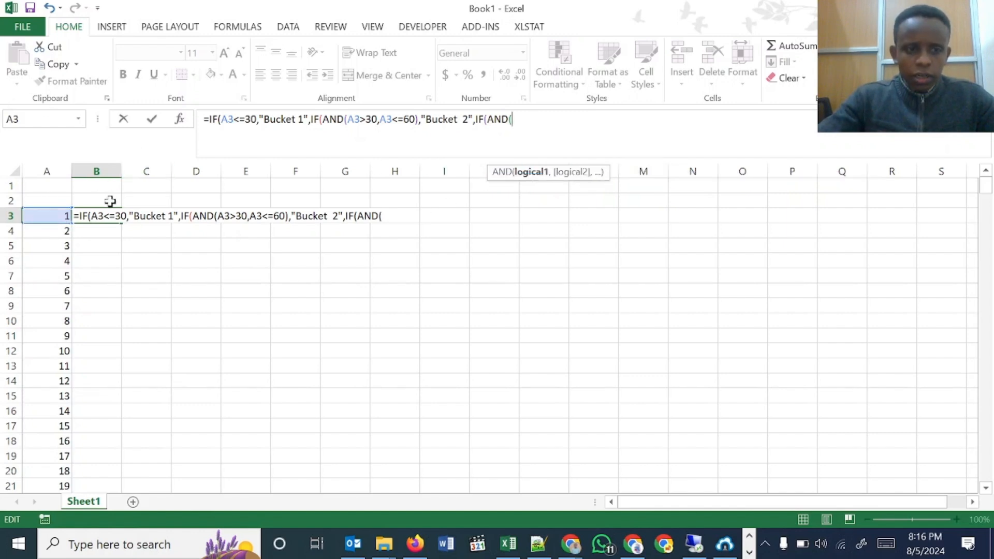
click(45, 216)
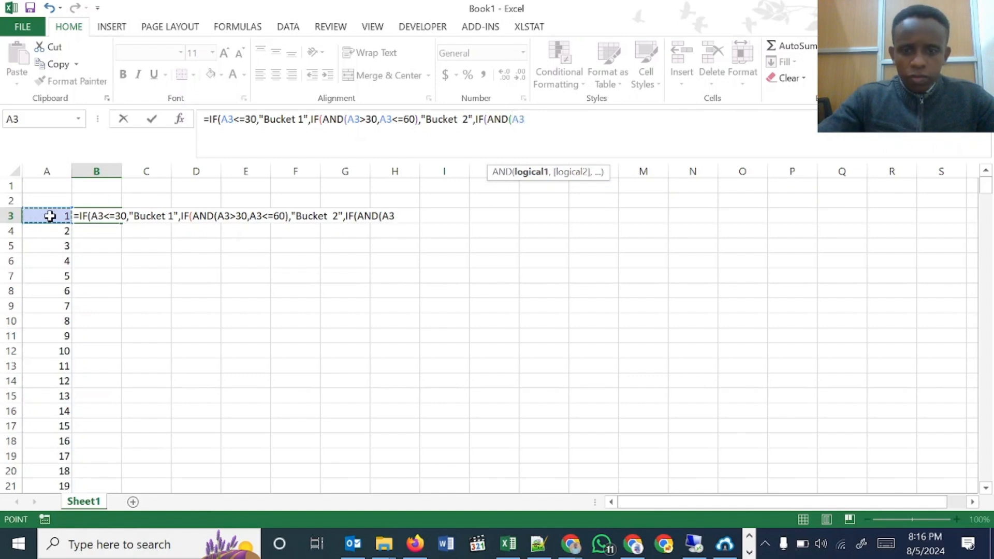
text(>60,)
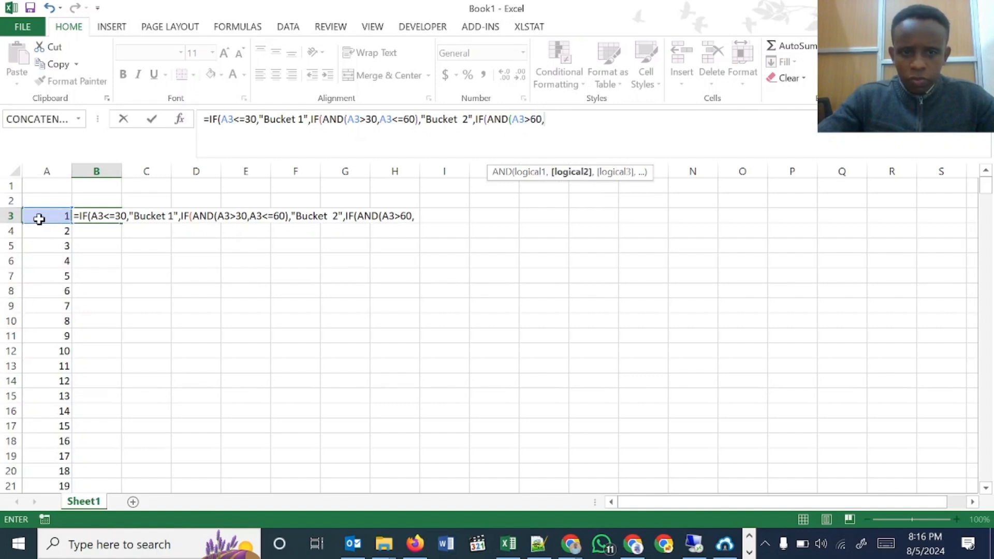
Enter A3<=90 as the second condition of the third IF's AND function and close the AND
click(39, 219)
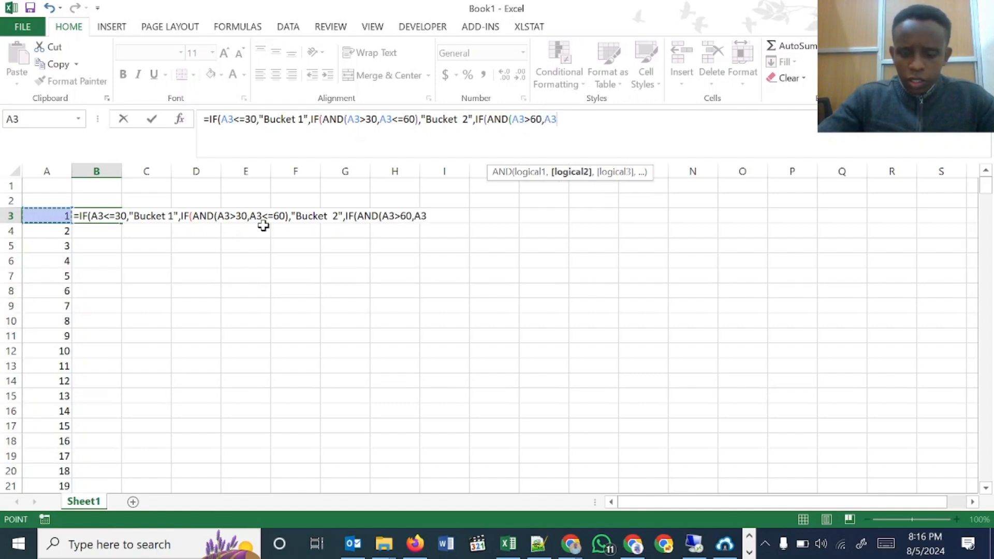
text(,)
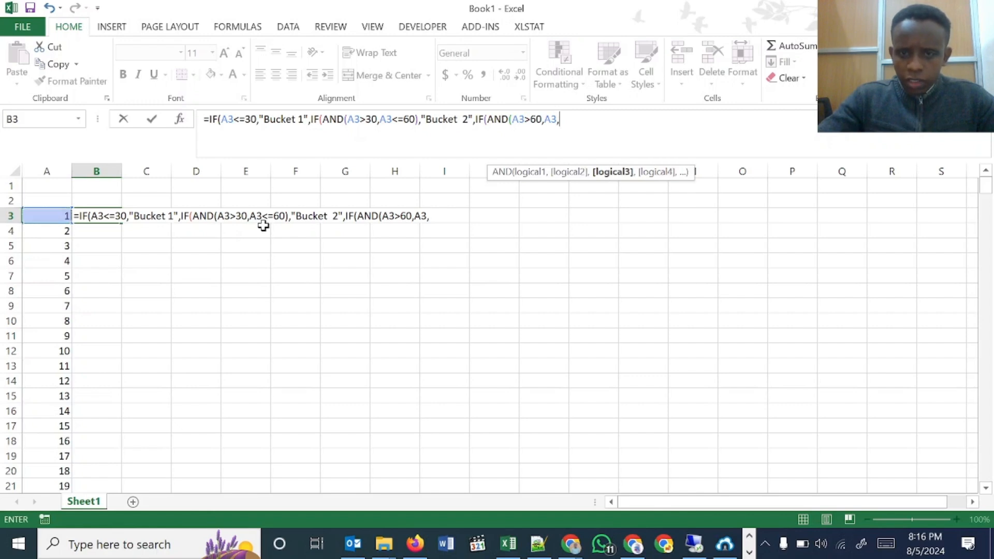
key(BackSpace)
text(<)
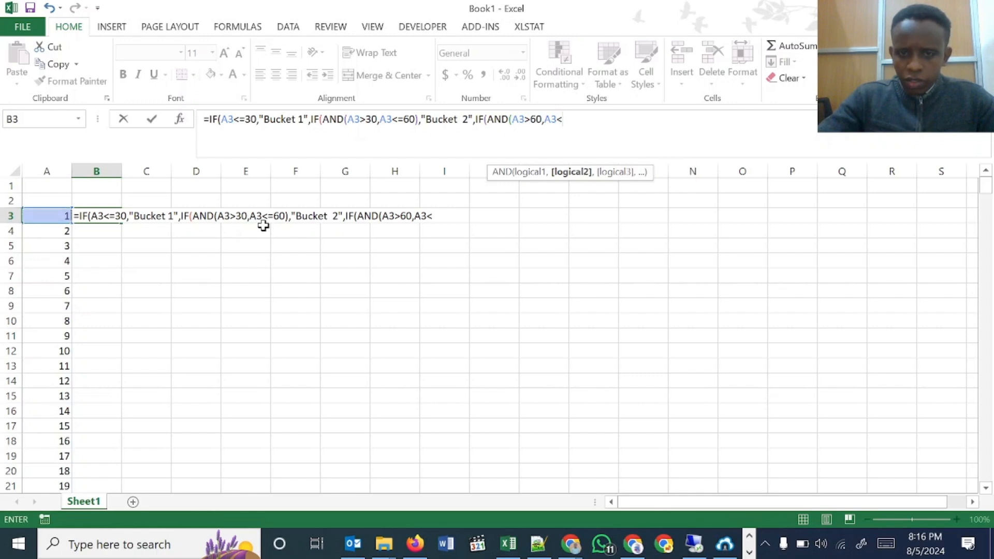
text(=90)
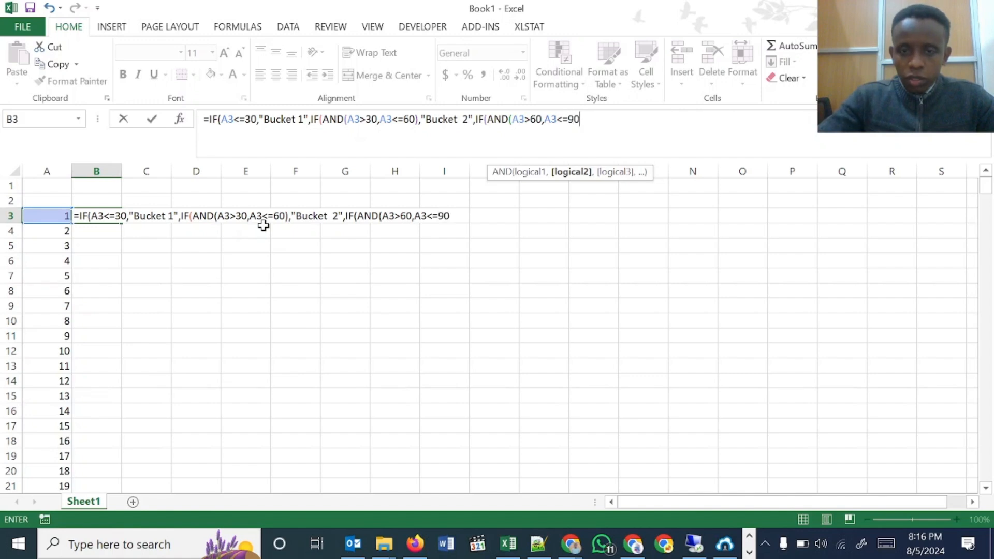
text())
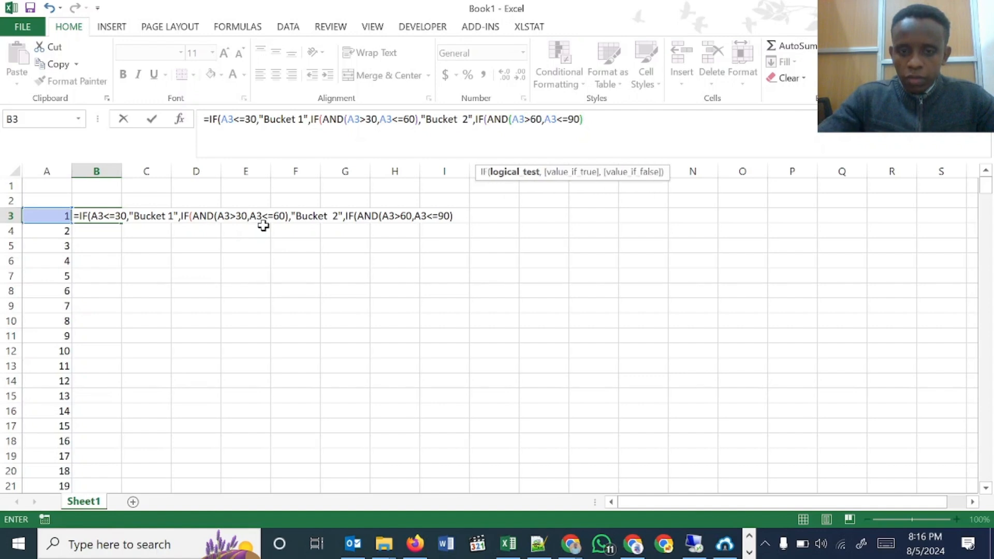
Enter "Bucket 3" as the third IF's value if true and proceed to its value-if-false argument
text(,")
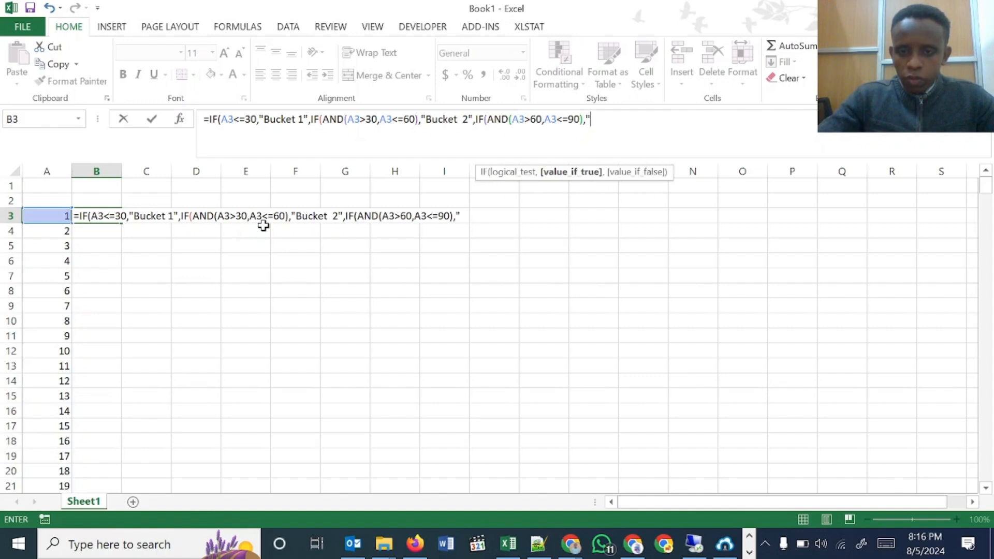
text(Bucket)
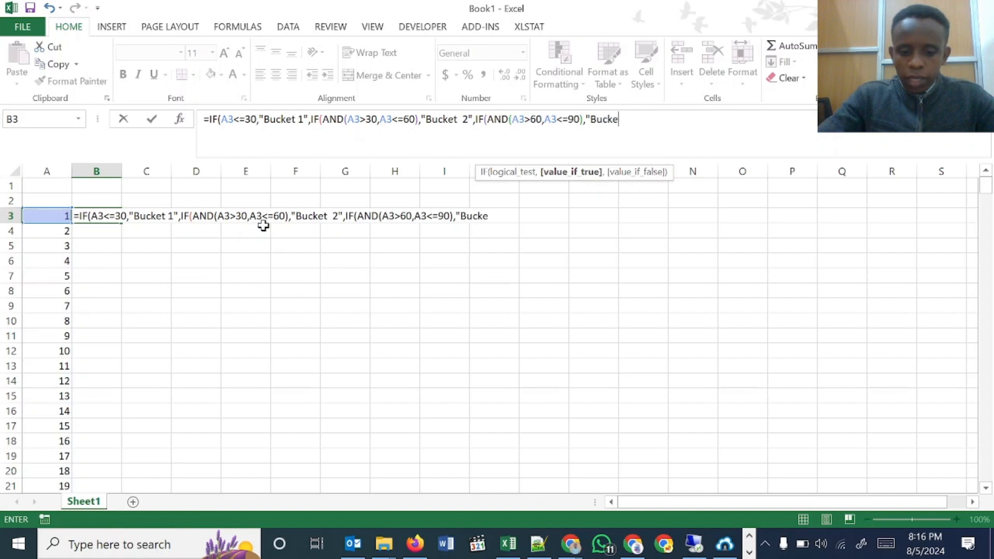
text( 3)
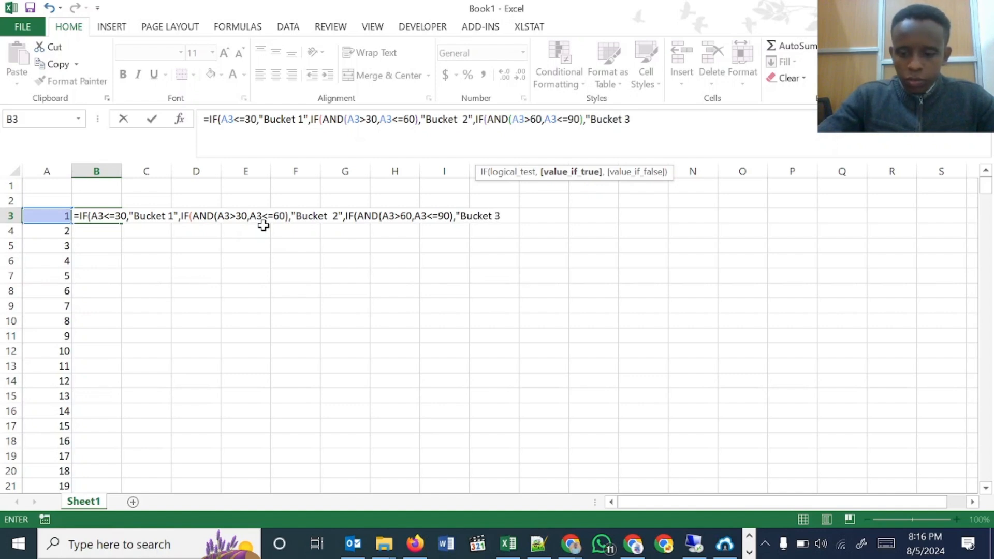
text(",)
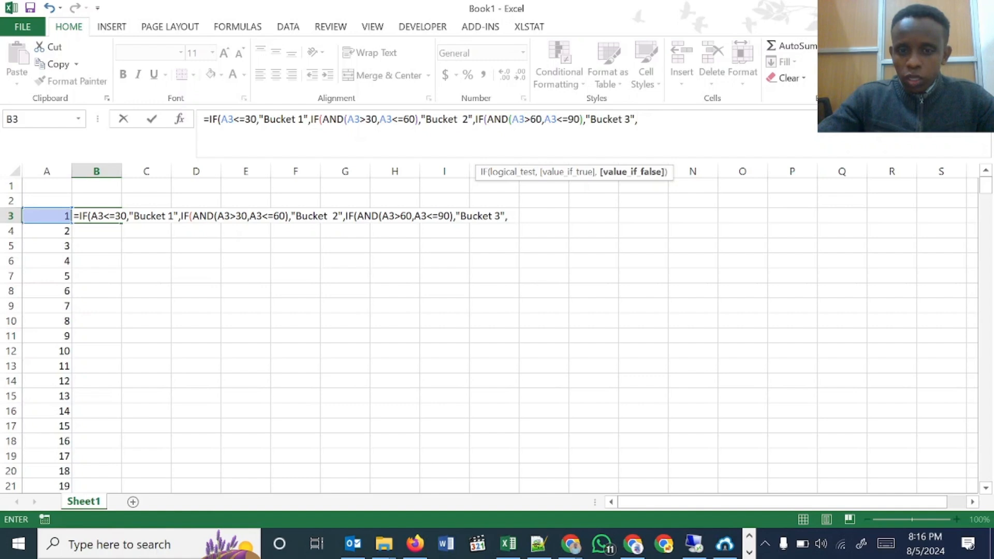
drag(635, 120, 591, 119)
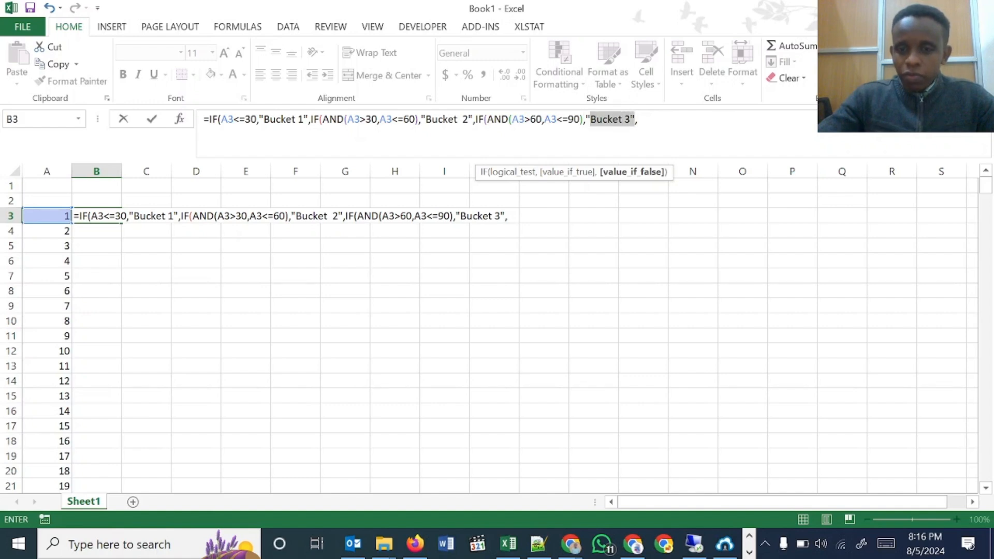
click(640, 119)
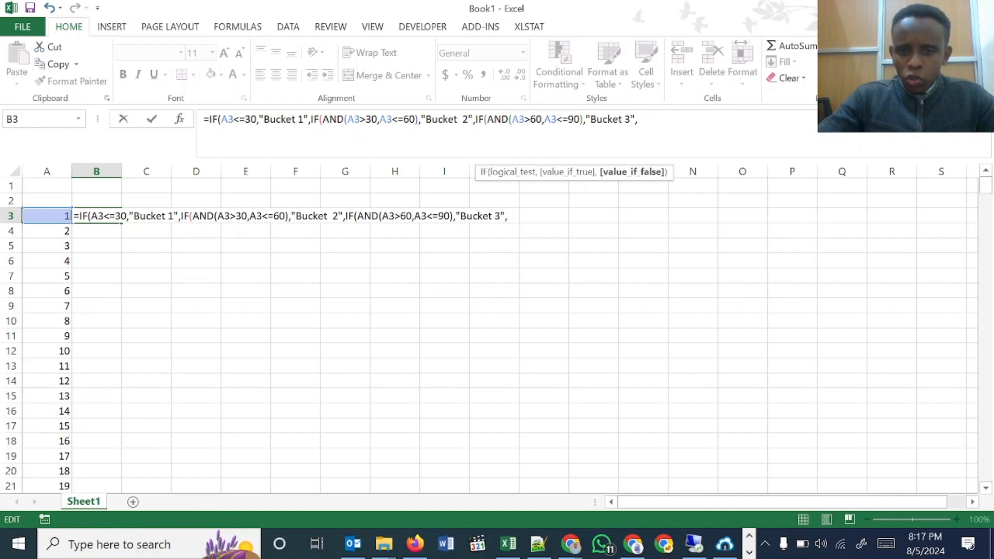
Copy the segment IF(AND(A3>60,A3<=90),"Bucket 3" and paste it as the third IF's value if false
drag(475, 119, 635, 119)
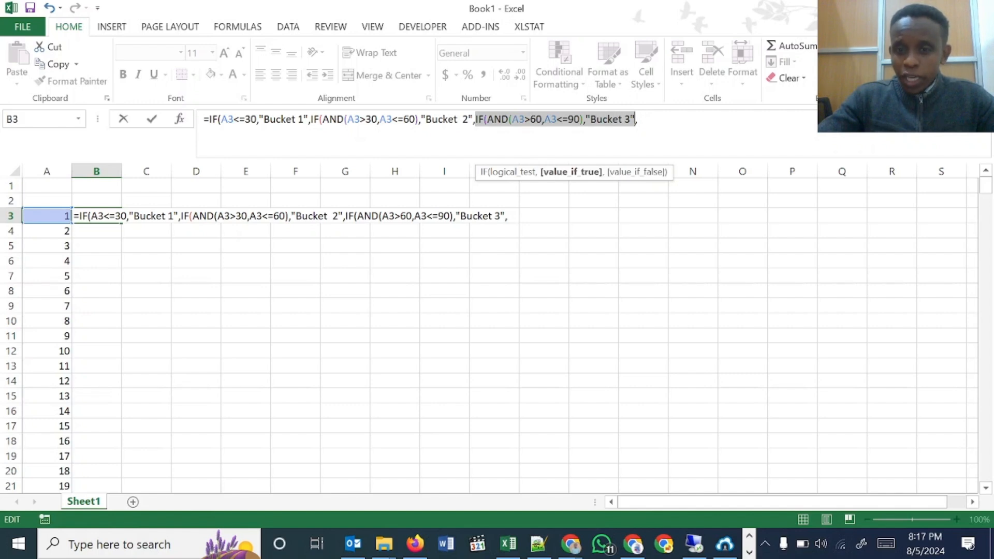
right_click(621, 119)
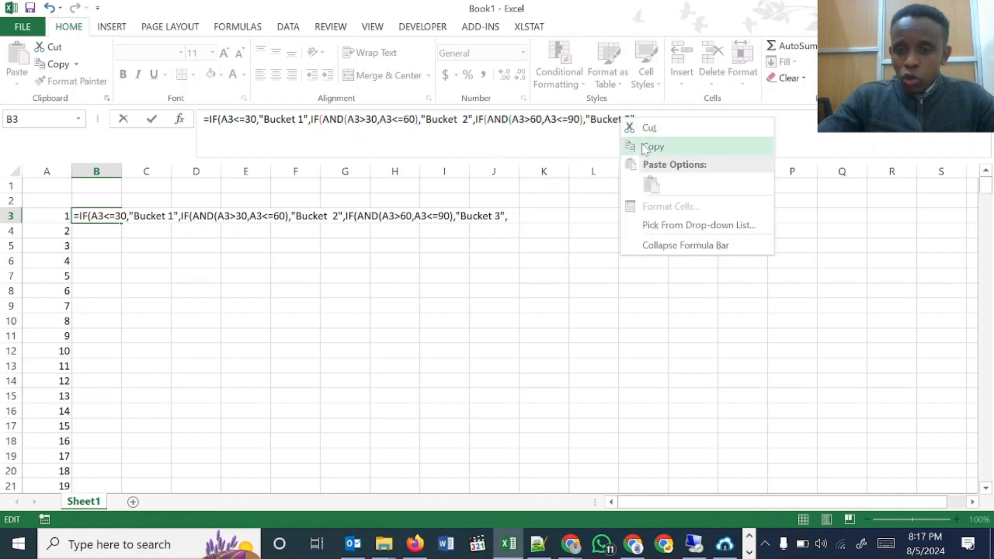
click(642, 146)
click(637, 120)
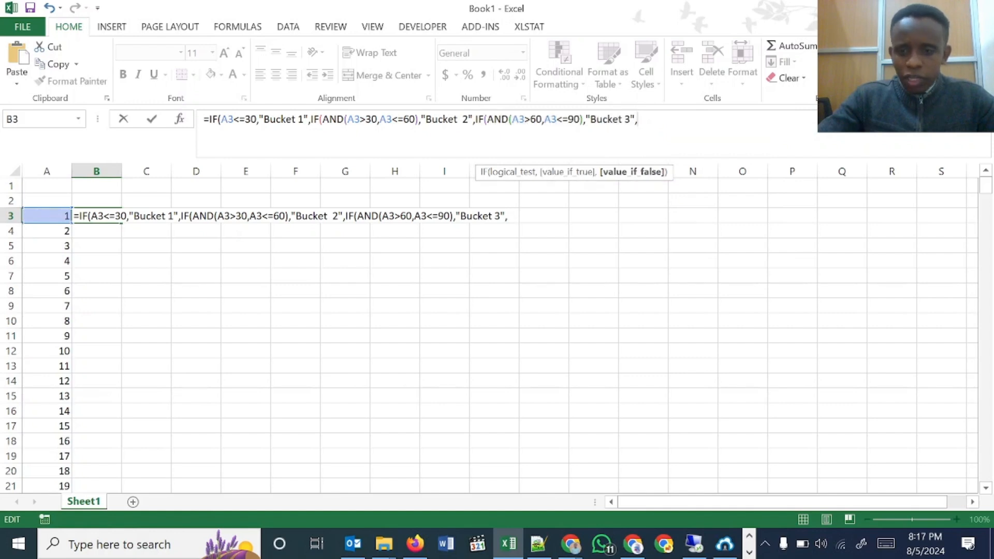
right_click(650, 124)
click(680, 191)
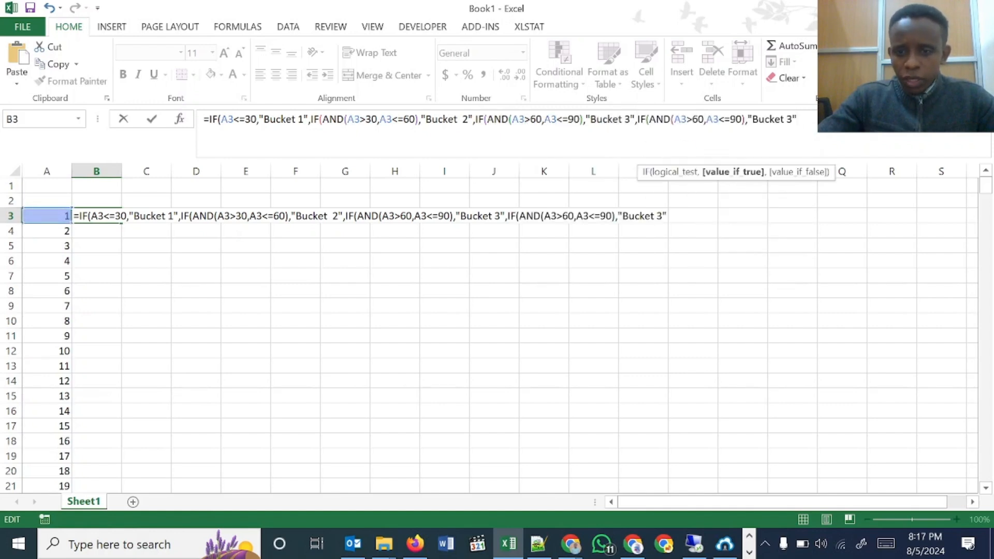
Change the first AND condition in the pasted fourth IF to A3>90
click(693, 119)
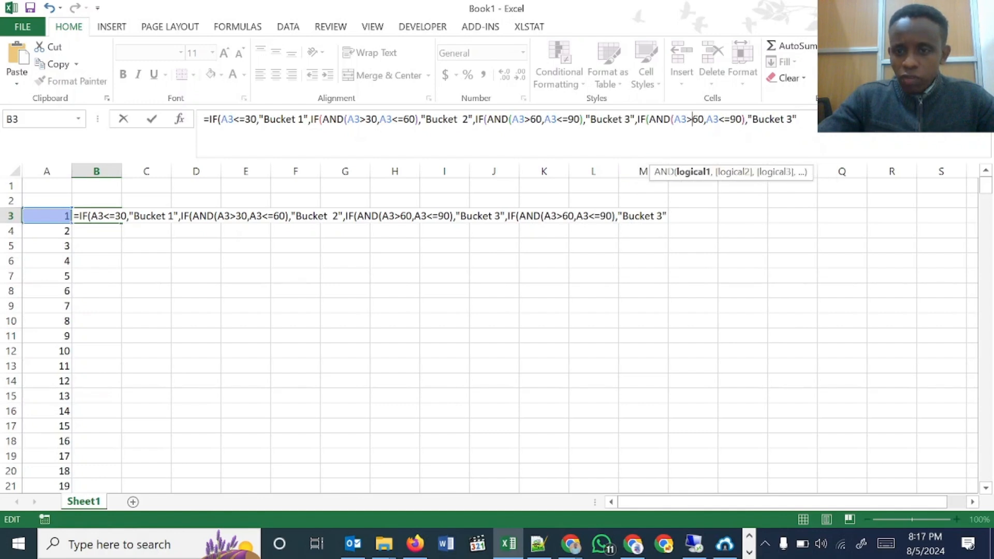
drag(639, 119, 508, 119)
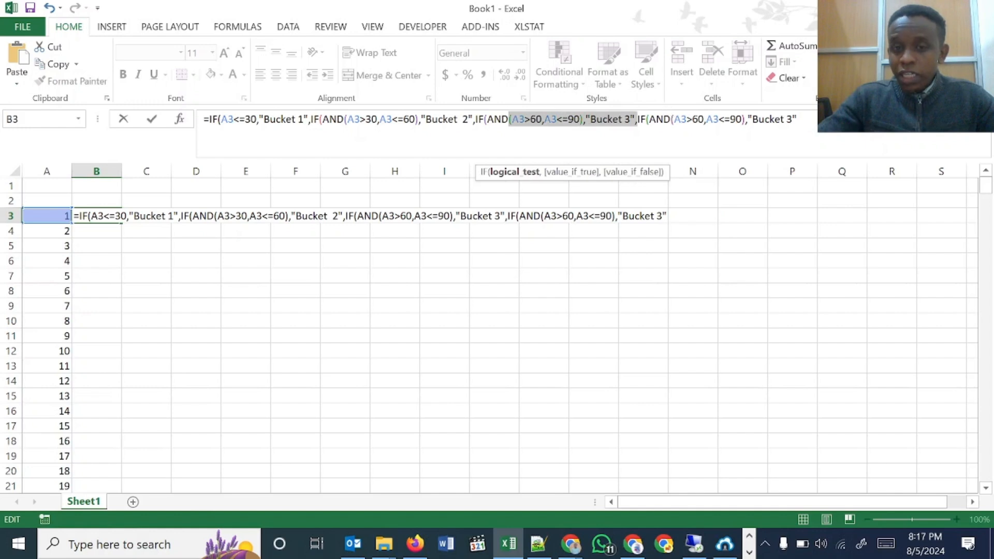
click(693, 119)
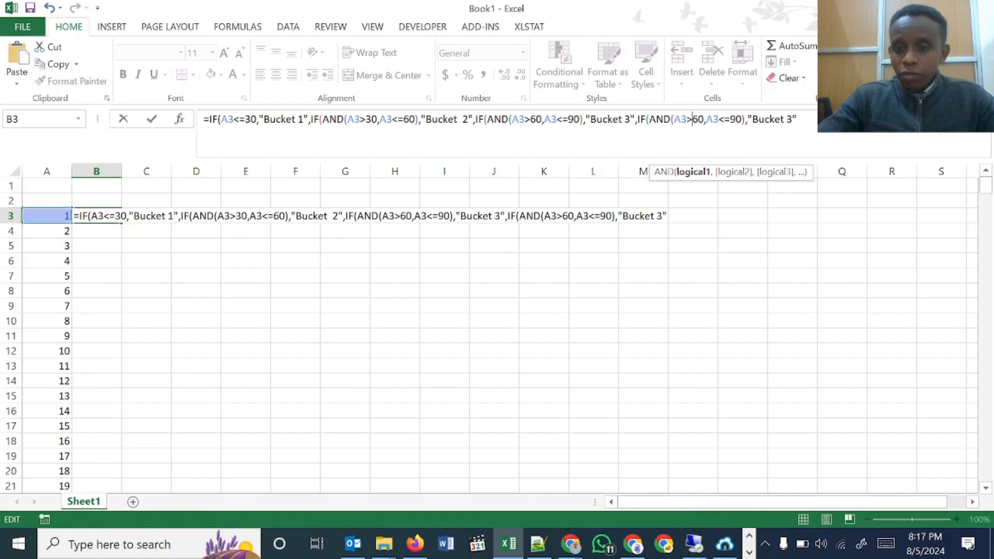
key(Delete)
text(9)
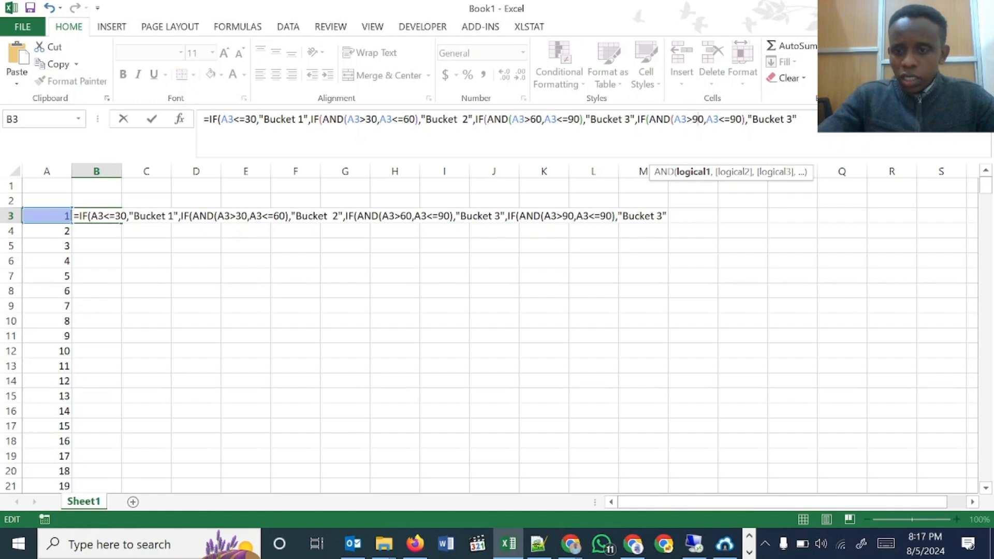
Change the fourth IF's second AND condition to A3<=120 and its value if true to "Bucket 4"
drag(731, 119, 736, 119)
text(20)
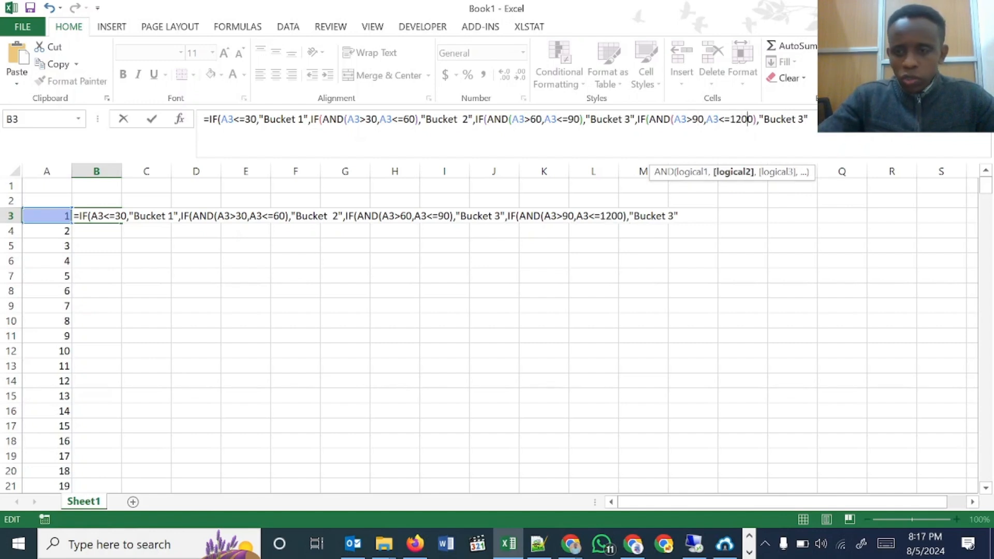
key(Delete)
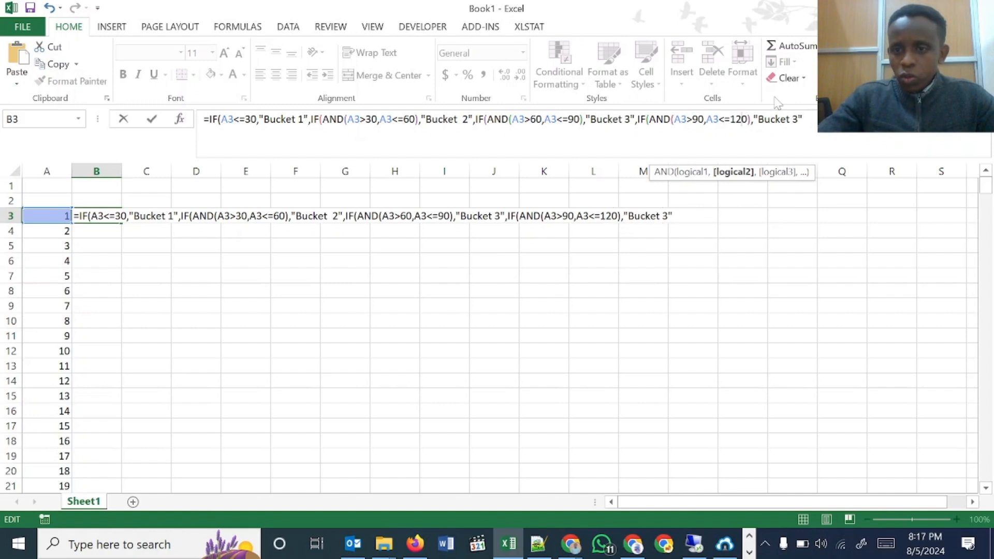
text(4)
click(802, 119)
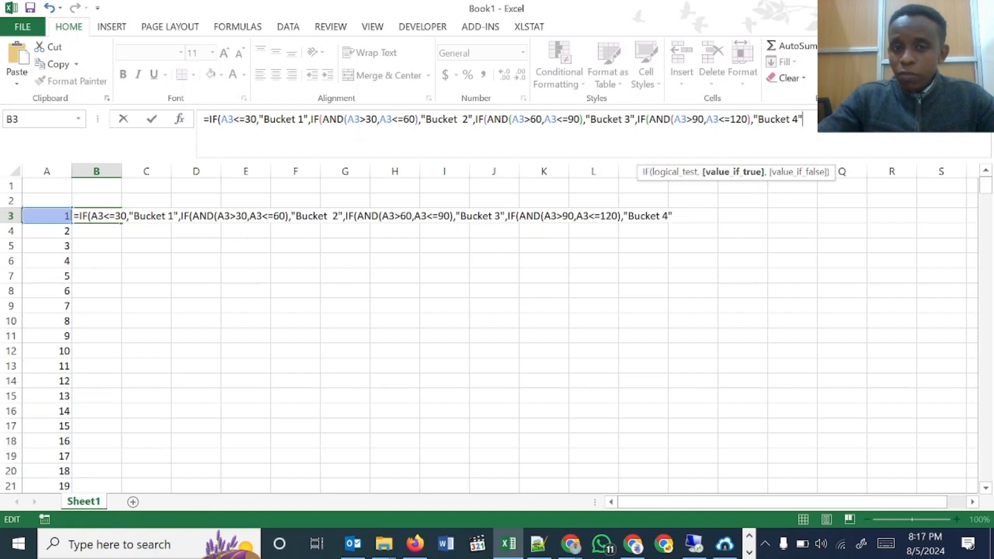
Paste the copied IF/AND segment as the fourth IF's value if false and change its first AND condition to A3>120
text(,)
key(ctrl+v)
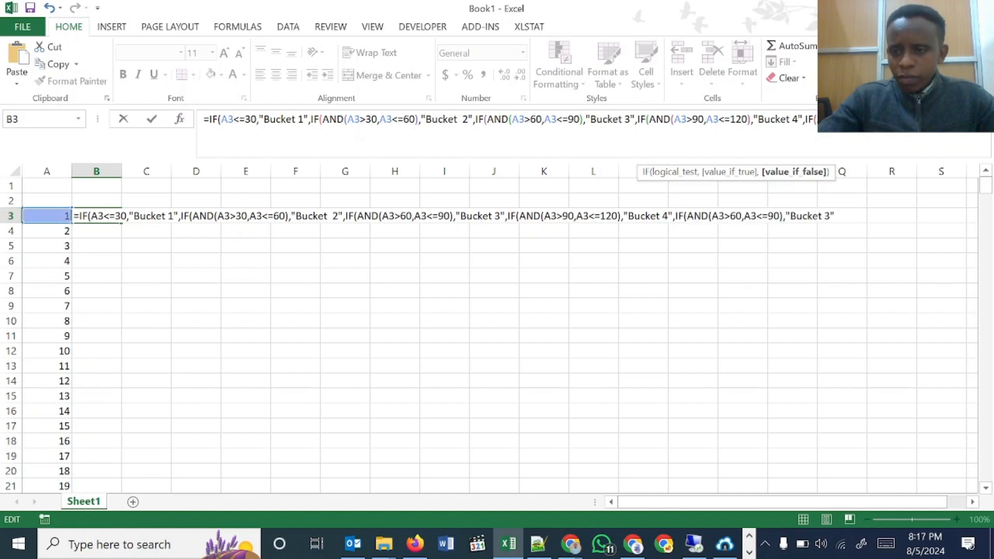
click(736, 216)
key(BackSpace)
text(1)
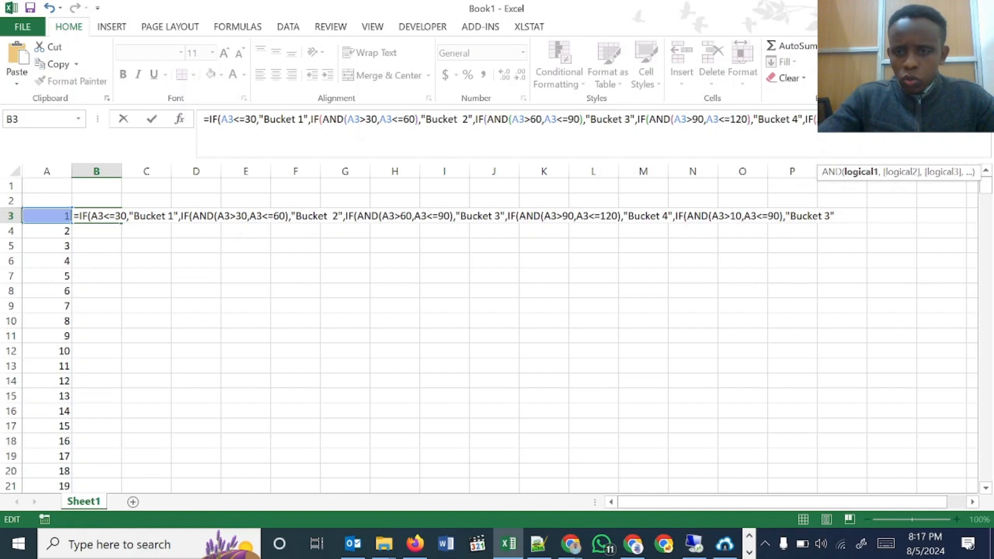
text(20)
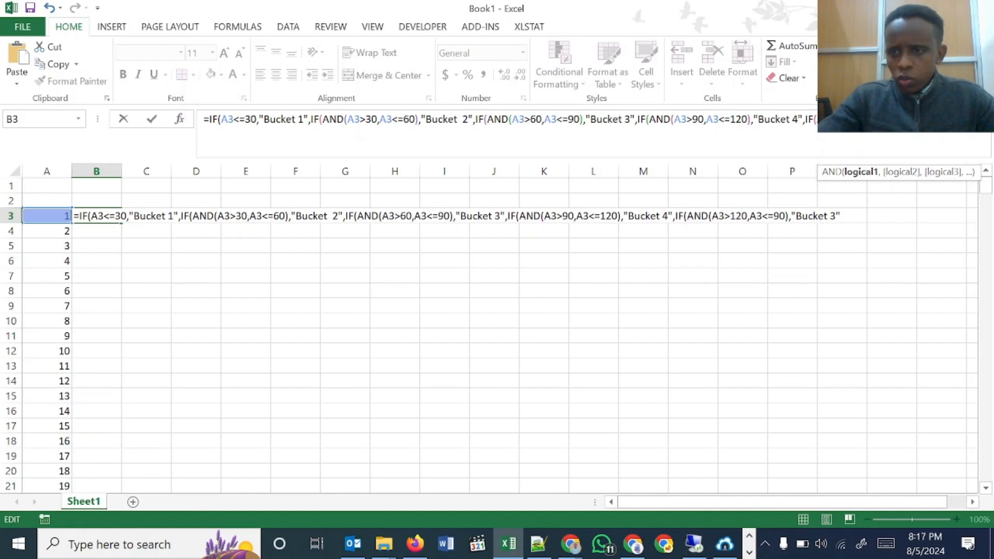
Change the fifth IF's second AND condition to A3<=150 and its value if true to "Bucket 5"
click(781, 216)
key(BackSpace)
text(15)
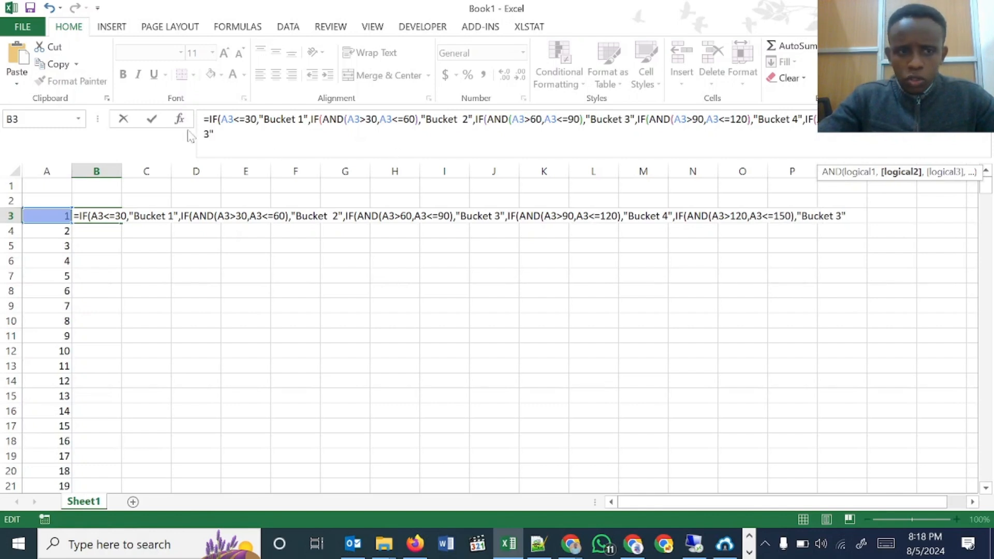
click(842, 216)
key(BackSpace)
text(5)
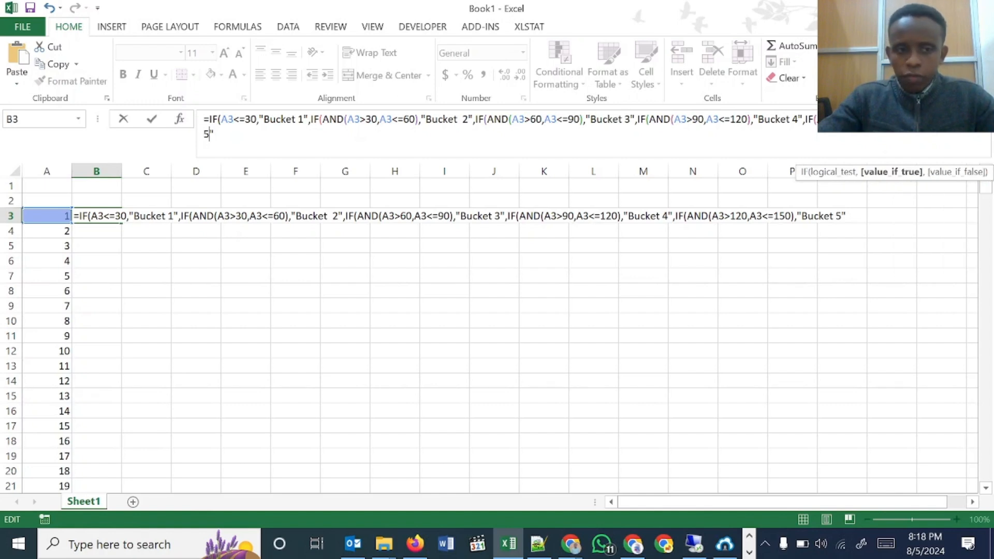
Paste the copied IF/AND segment as the fifth IF's value if false and change its first AND condition to A3>150
click(214, 134)
text(,)
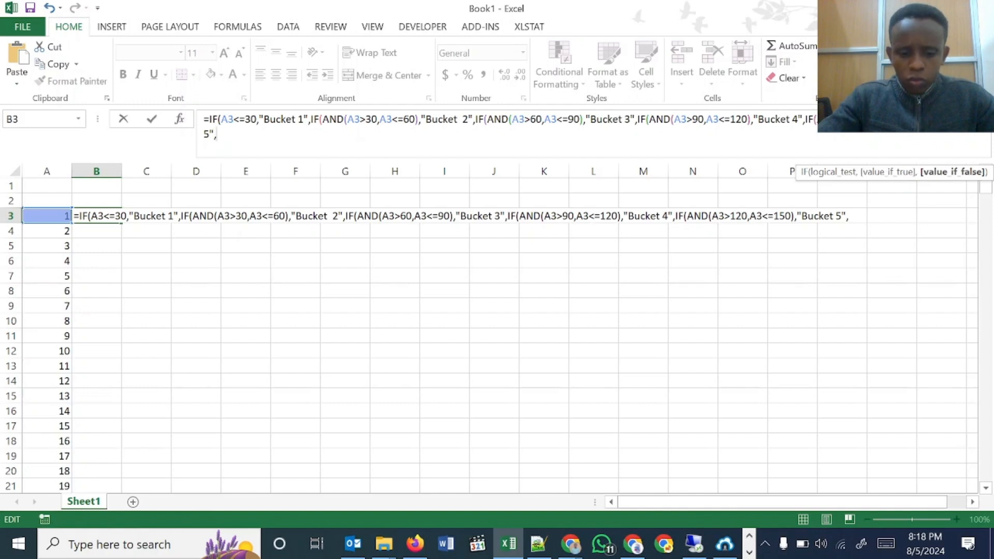
key(ctrl+v)
click(274, 135)
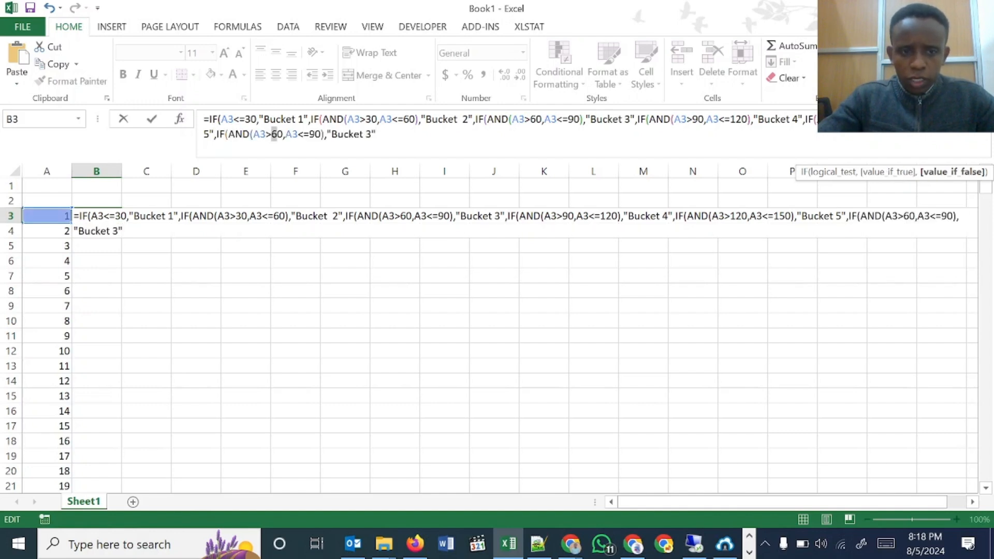
key(Delete)
text(15)
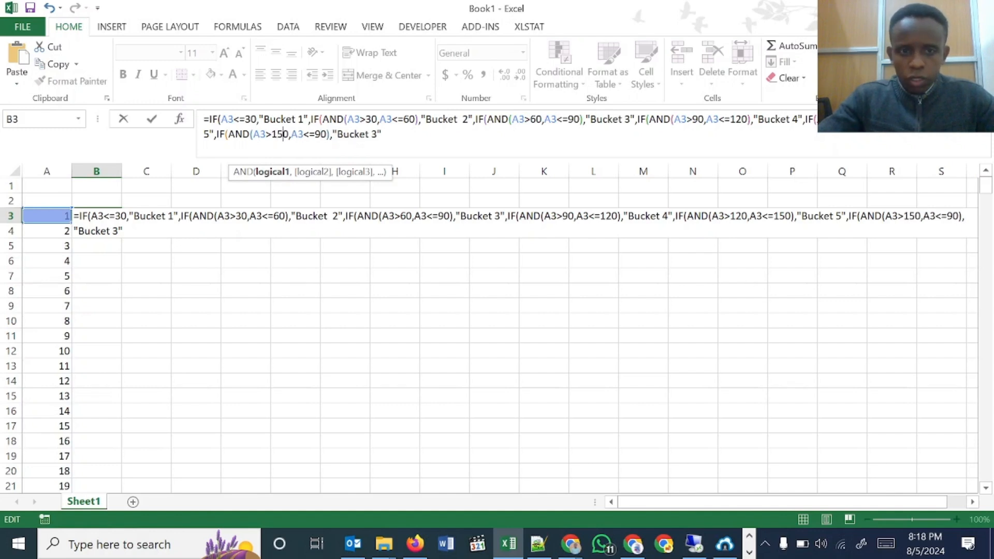
Change the sixth IF's second AND condition to A3<=180 and its value if true to "Bucket 6", then proceed to its value-if-false argument
drag(314, 134, 321, 134)
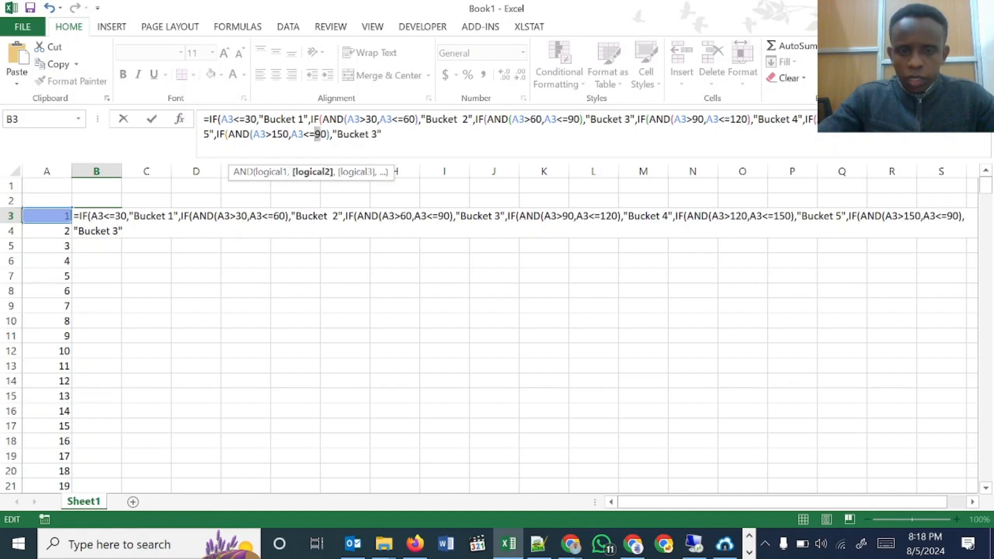
text(180)
key(BackSpace)
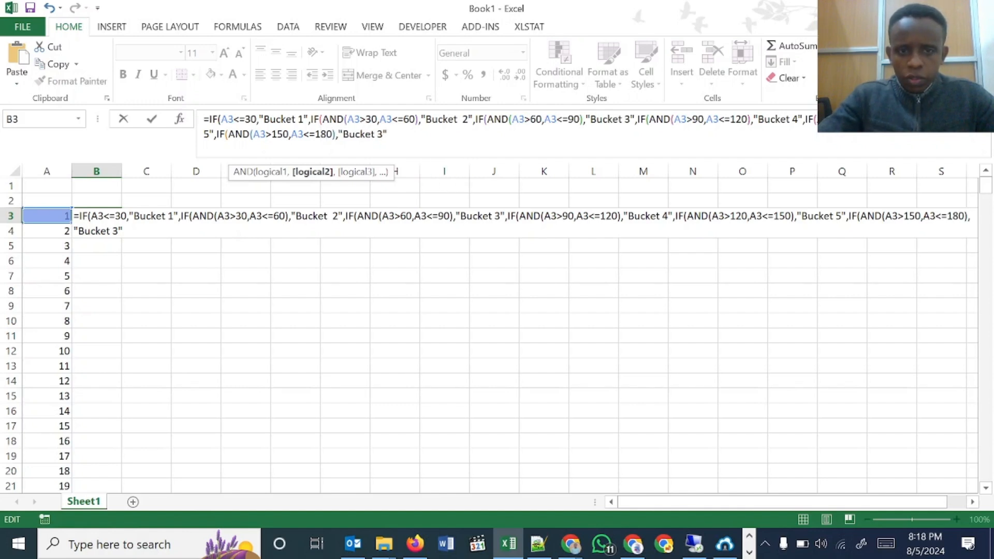
double_click(380, 135)
text(60,)
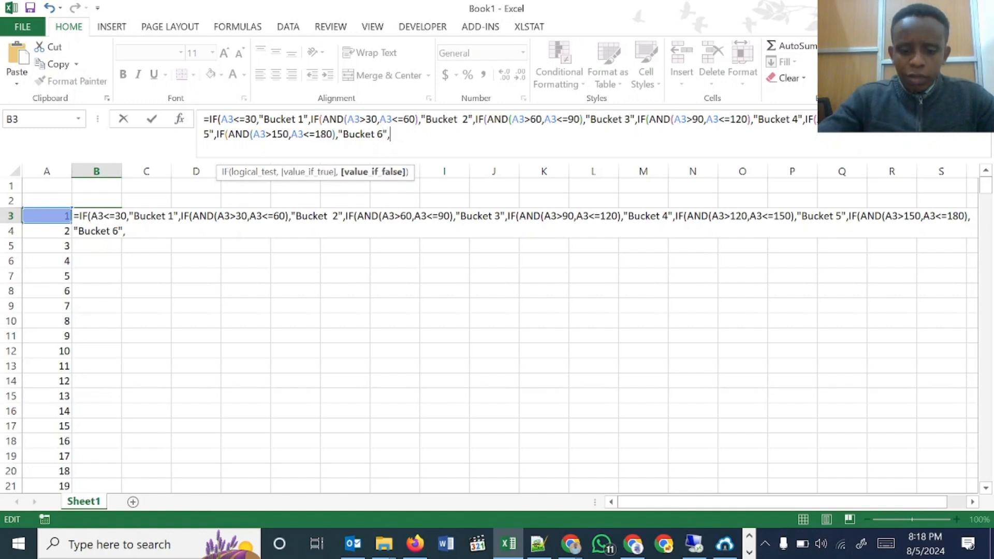
Add the copied IF/AND segment as the sixth IF's value if false, with its conditions changed to A3>180 and A3<=240
text(IF(AND(A3>60,A3<=90),"Bucket 3")
drag(445, 134, 449, 134)
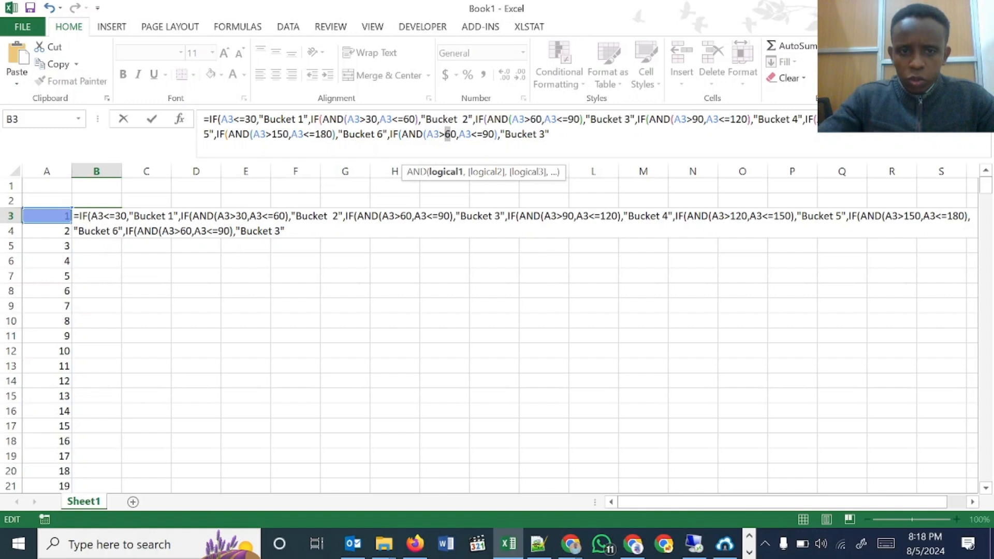
text(18)
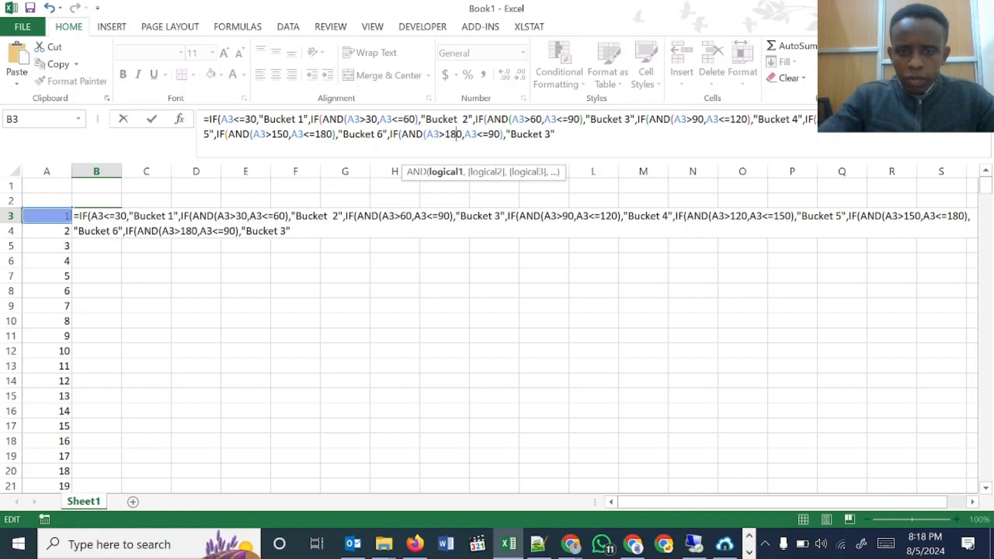
drag(488, 134, 494, 134)
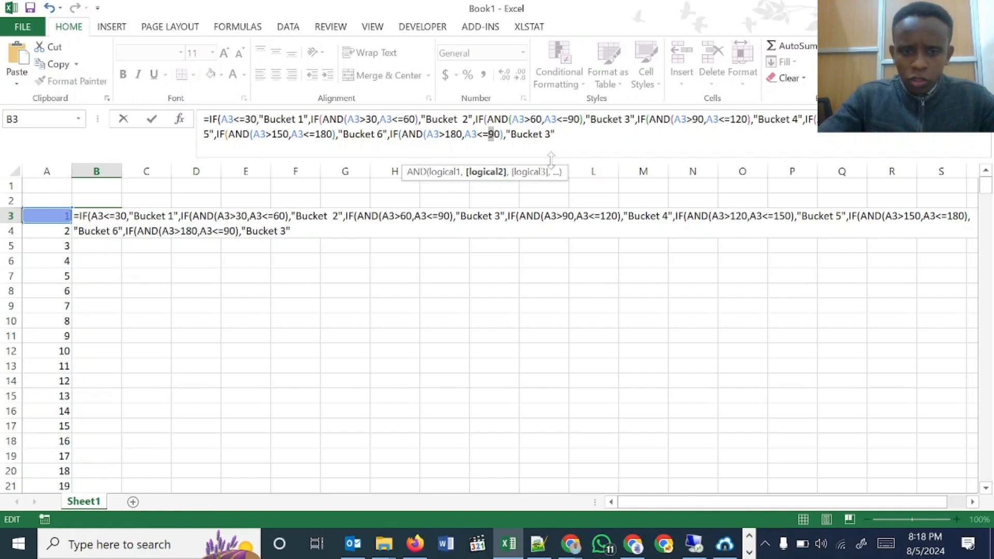
text(24)
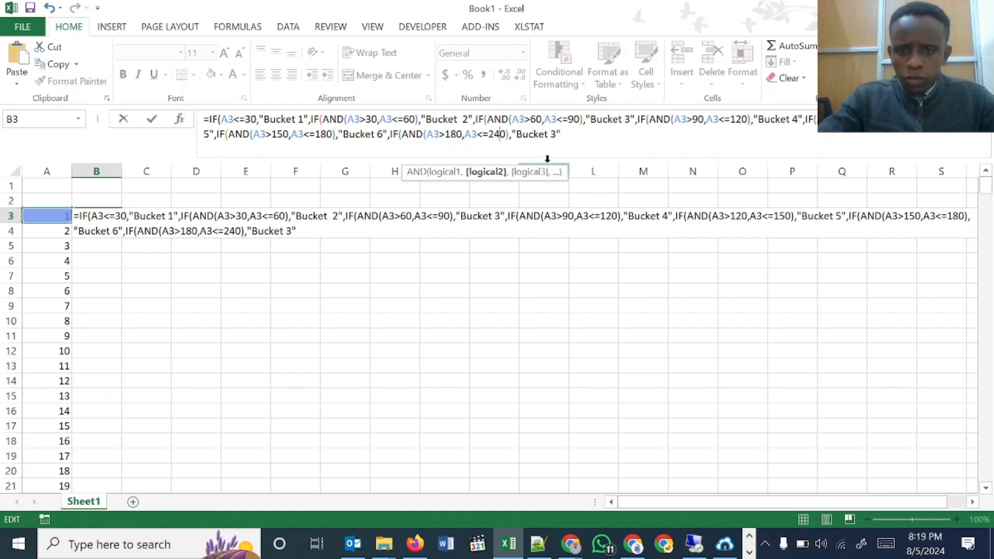
Change the seventh IF's value if true to "Bucket 7" and proceed to its value-if-false argument
double_click(553, 134)
text(7)
click(561, 134)
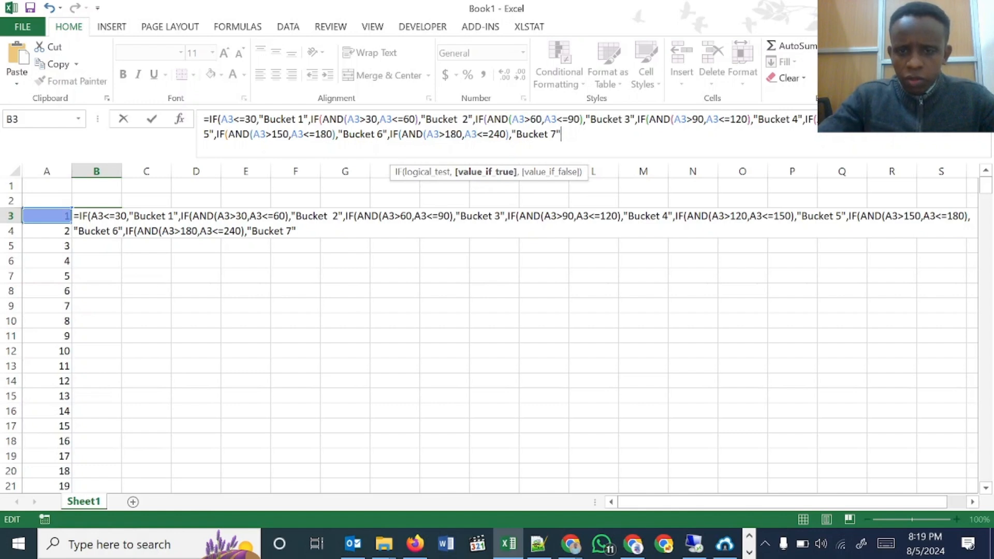
text(,)
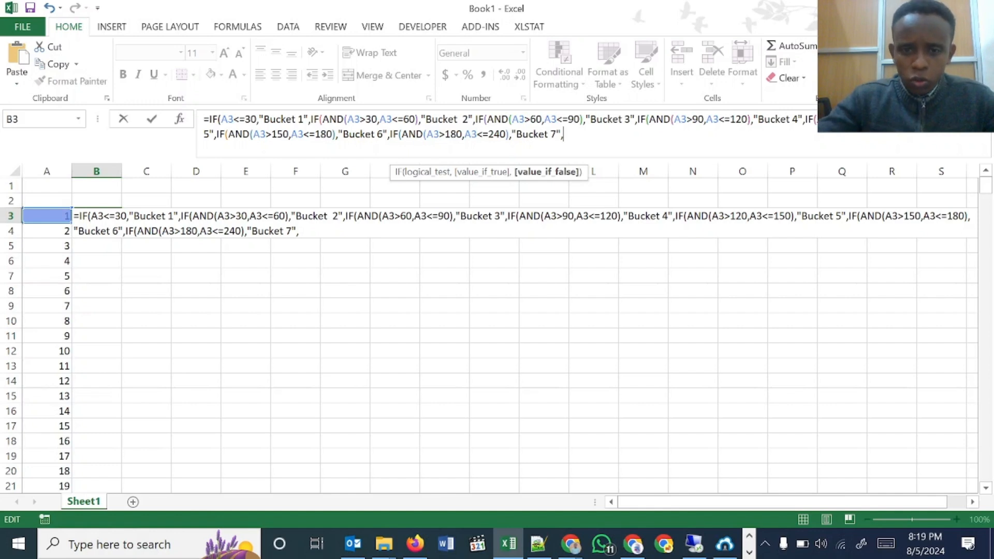
Add an eighth IF that tests A3>240 and returns "Bucket 7" as its value if true
text(IF()
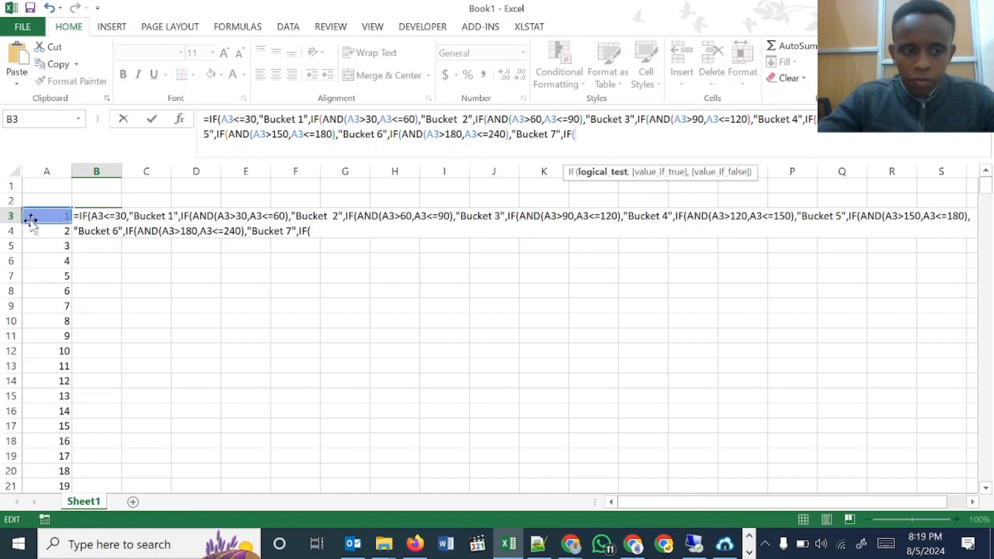
click(46, 215)
text(>240,)
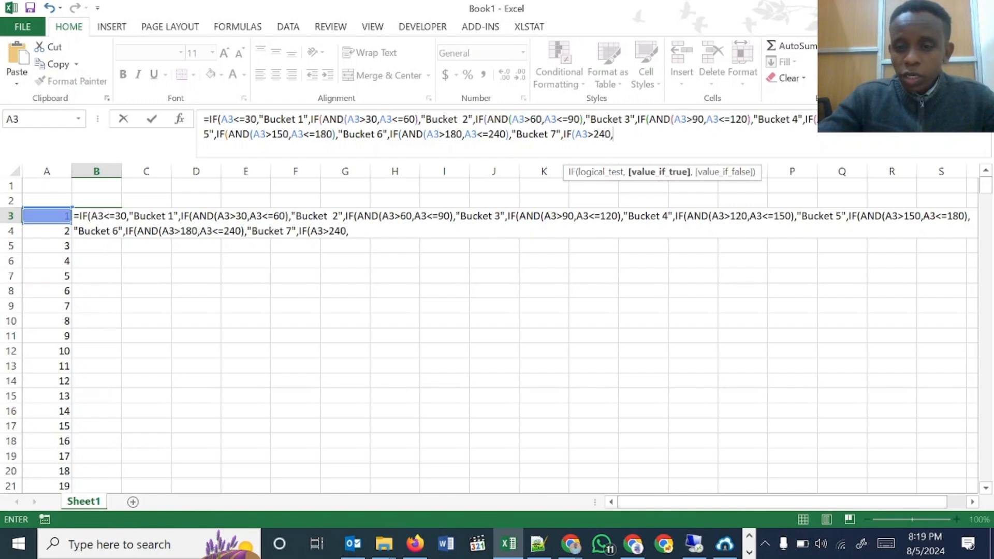
text("B)
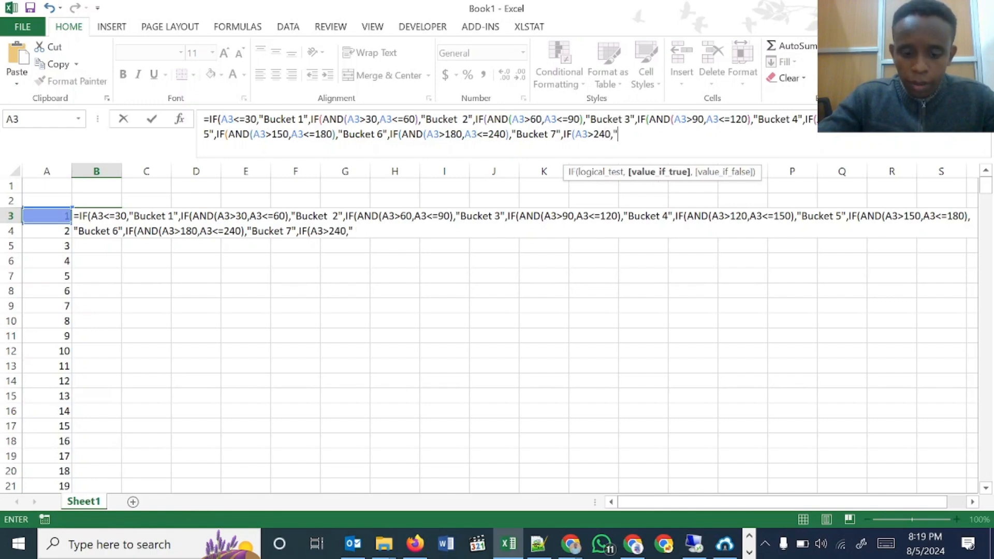
text(ucket )
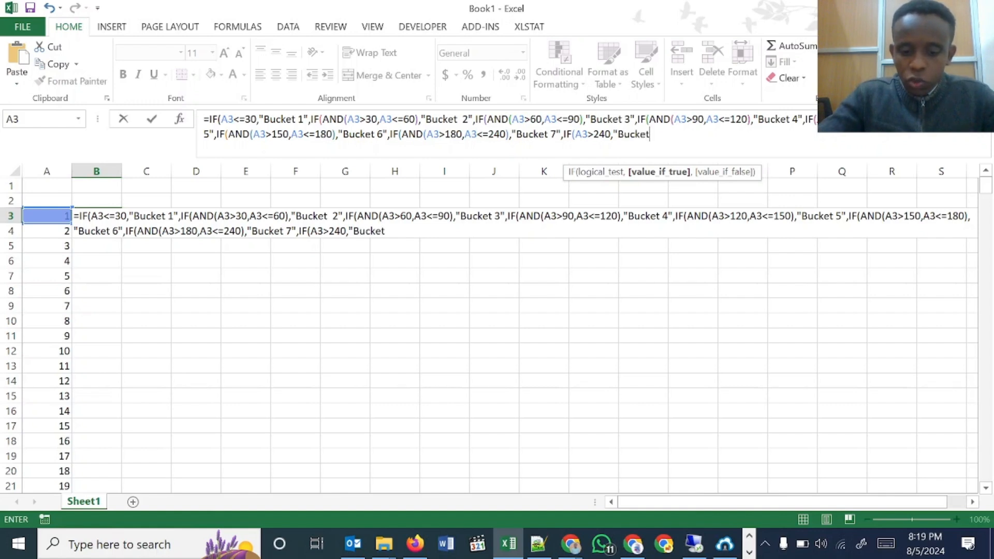
text(7")
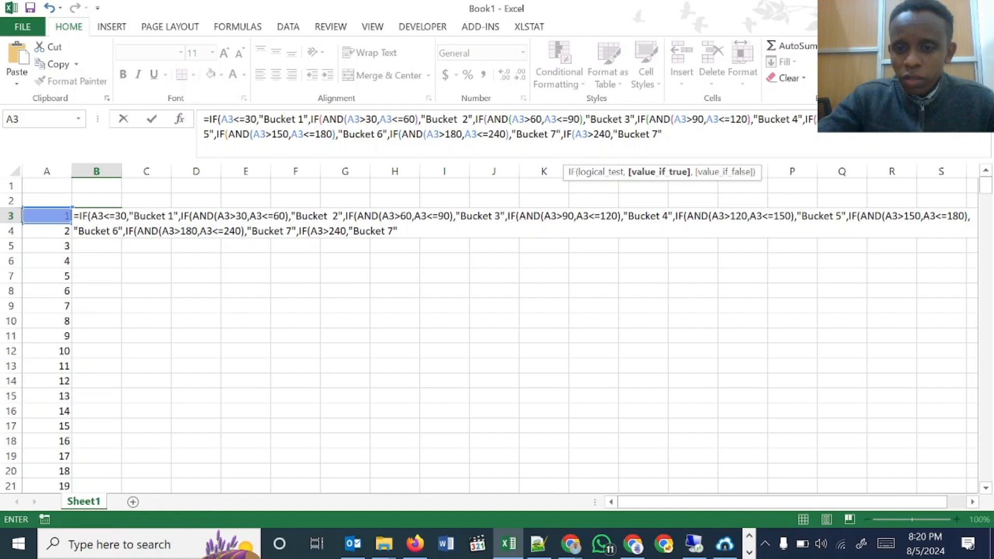
Close the nested formula with eight closing parentheses and commit it in cell B3
key(F2)
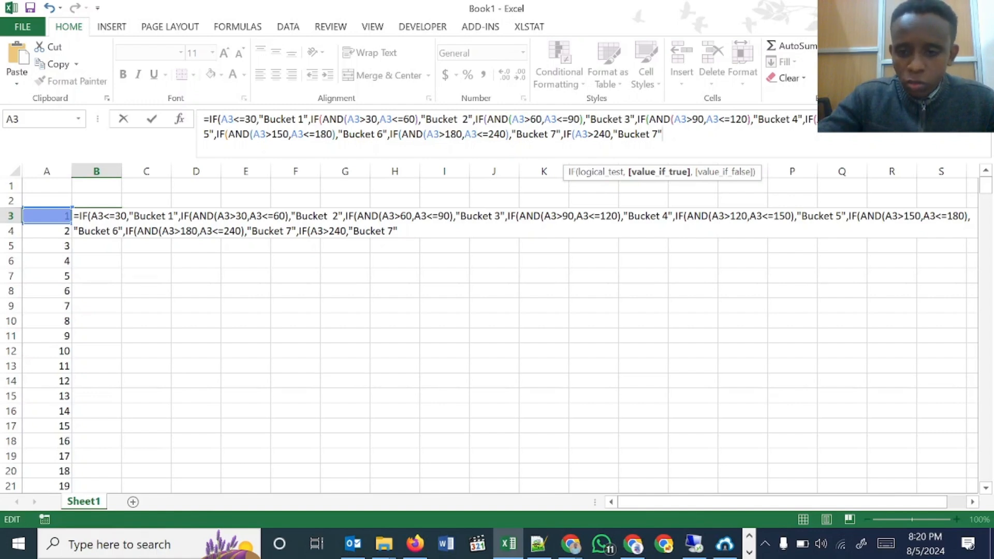
text())
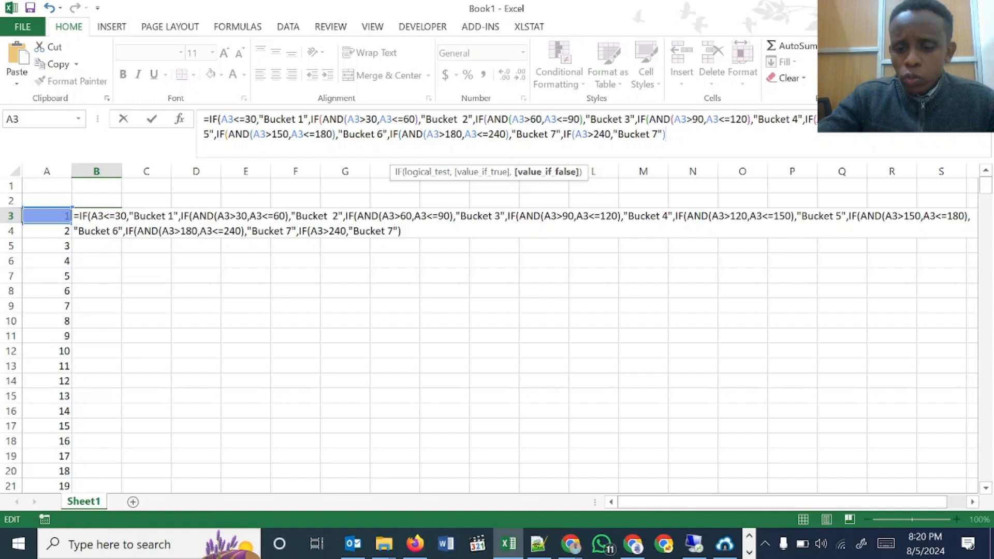
text())
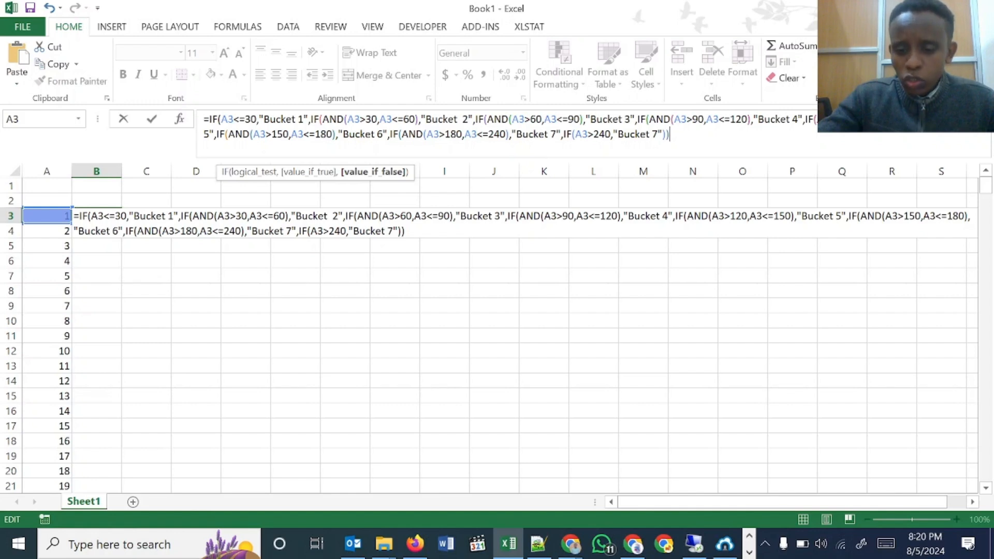
text()))
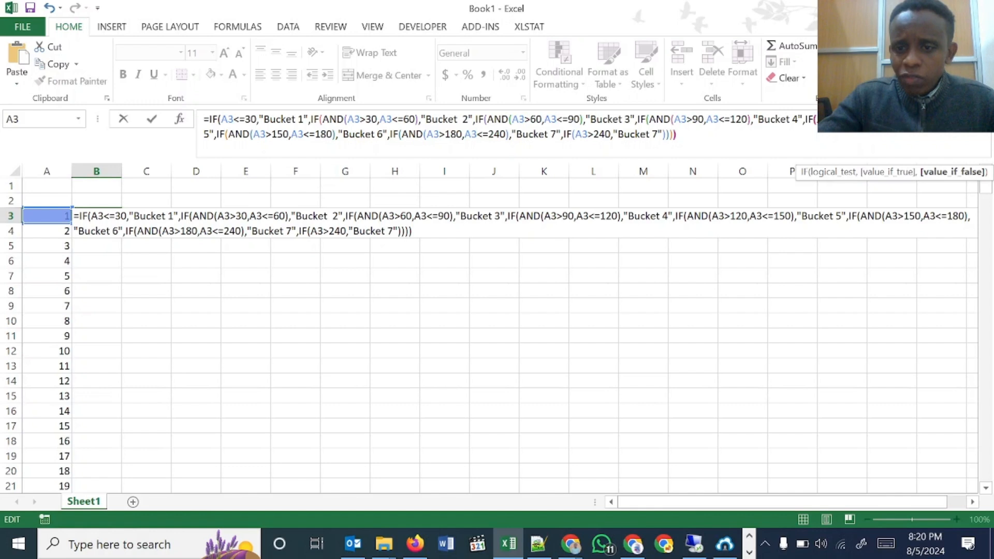
text())))
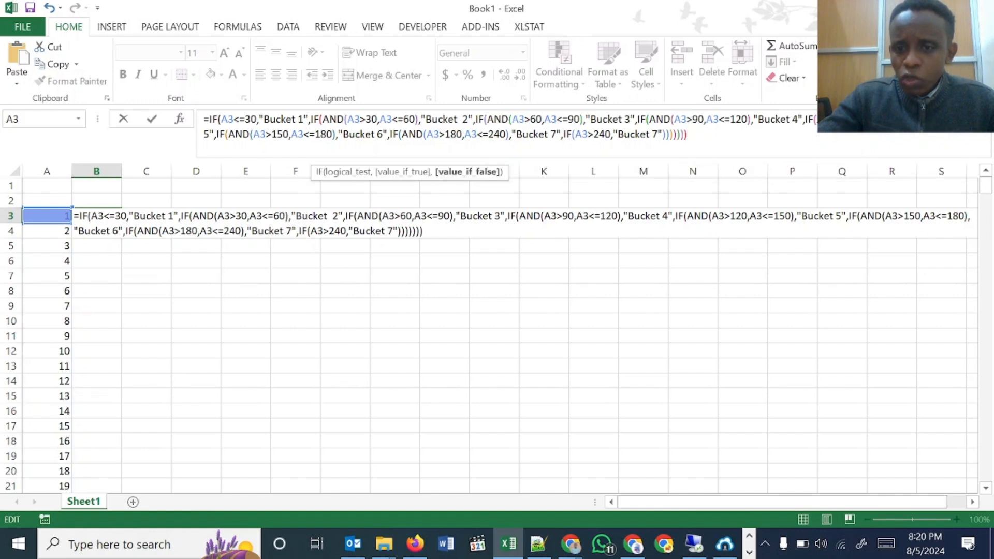
text())
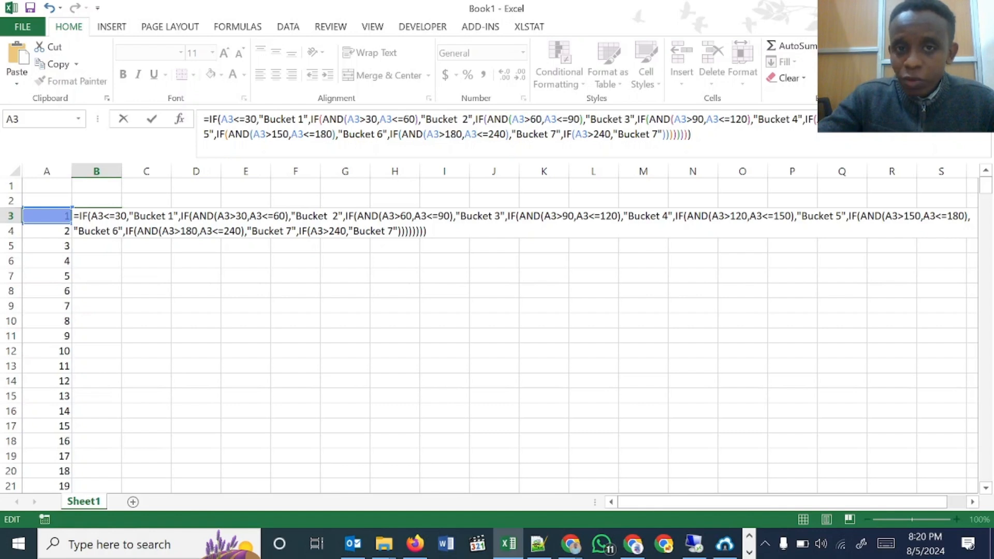
text()))
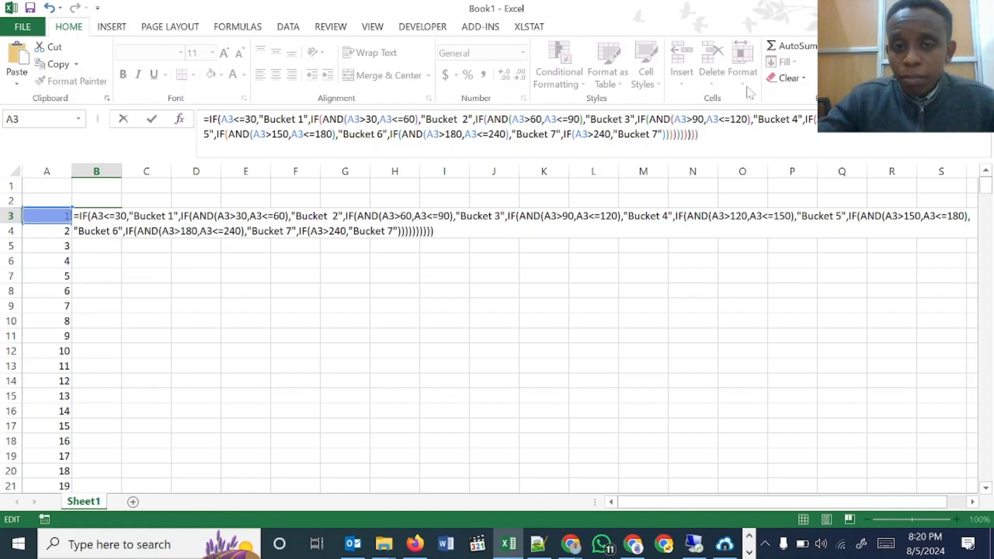
key(BackSpace)
key(BackSpace)
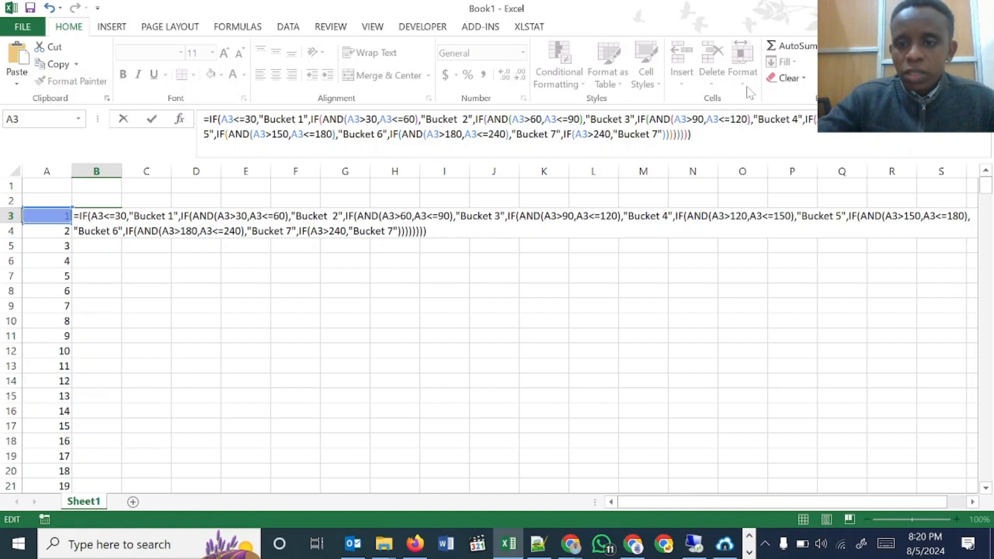
key(Return)
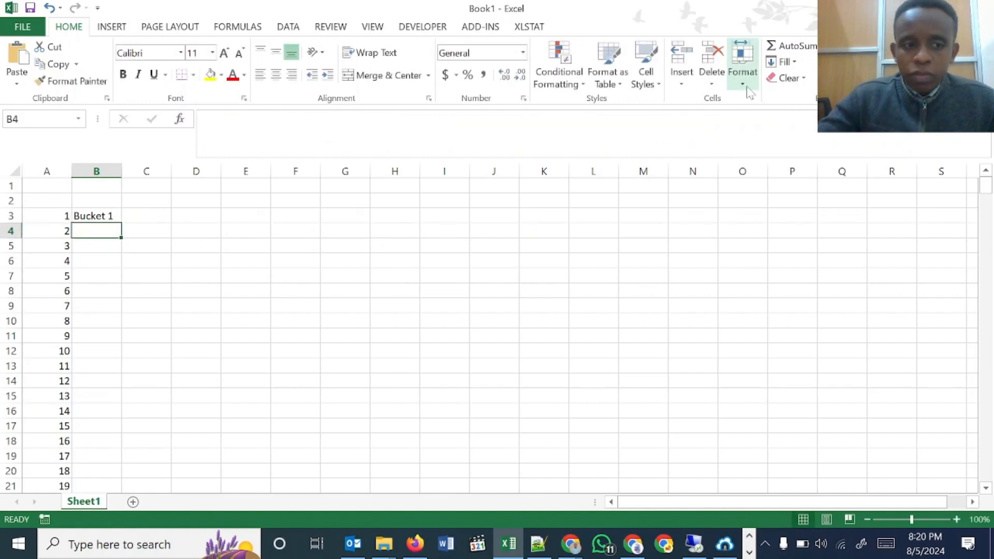
Fill the B3 formula down column B alongside the numbers in column A
key(Up)
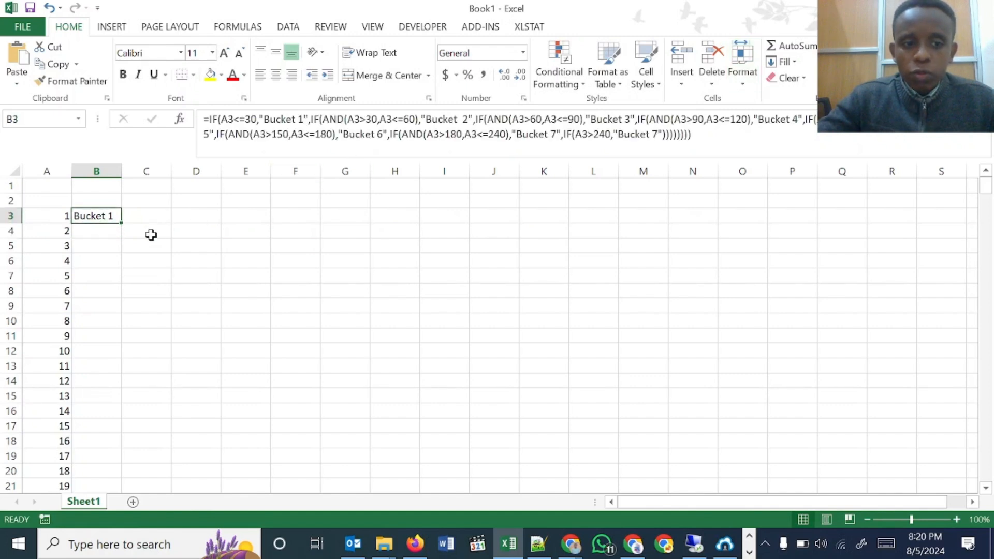
double_click(119, 219)
click(101, 214)
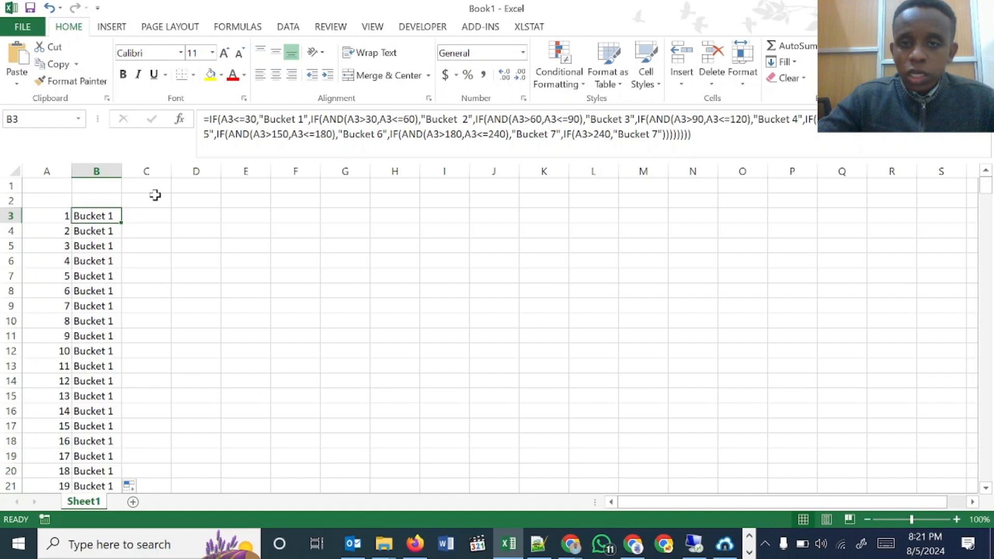
Label column B with the header "Category" in B2 and column A with "DPD" in A2
key(Up)
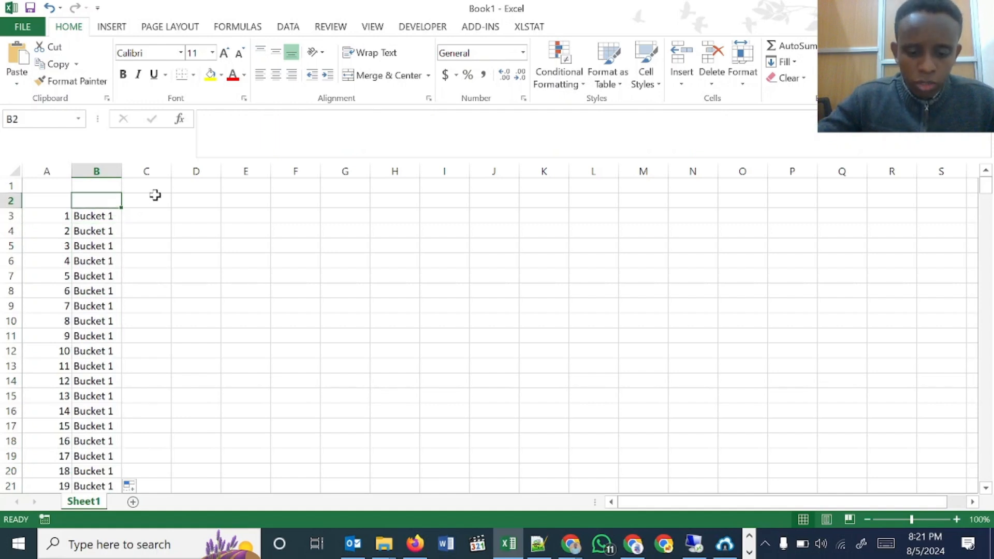
text(Cl)
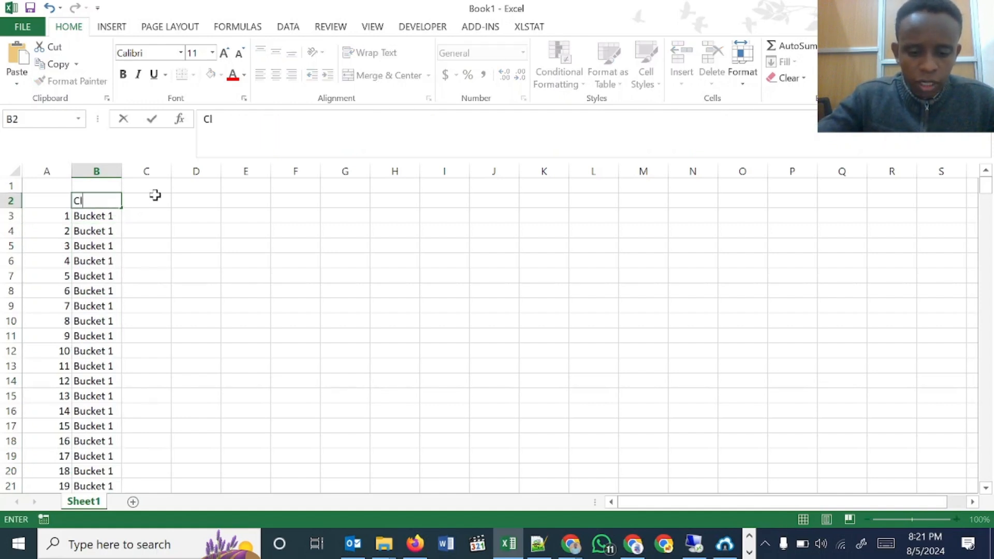
text(tegory)
key(Left)
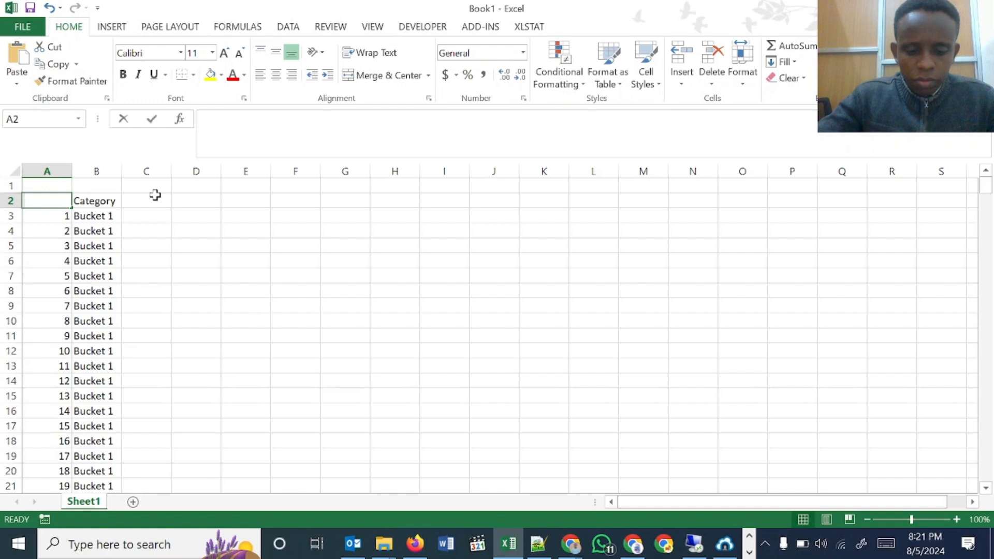
text(DPD)
key(Return)
Turn on filtering for the header row and filter the Category column to show only Bucket 2
key(ctrl+shift+l)
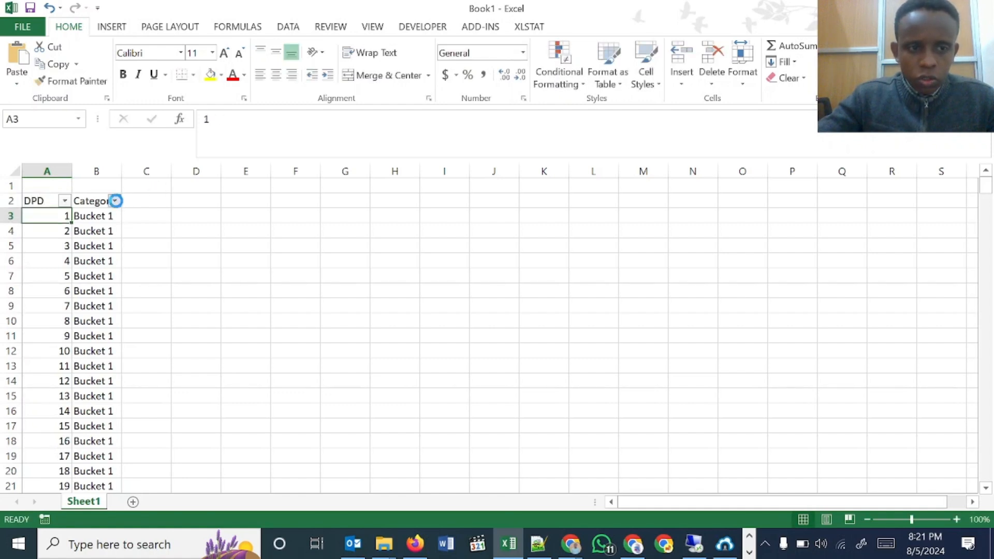
click(115, 201)
click(75, 355)
click(75, 367)
click(100, 432)
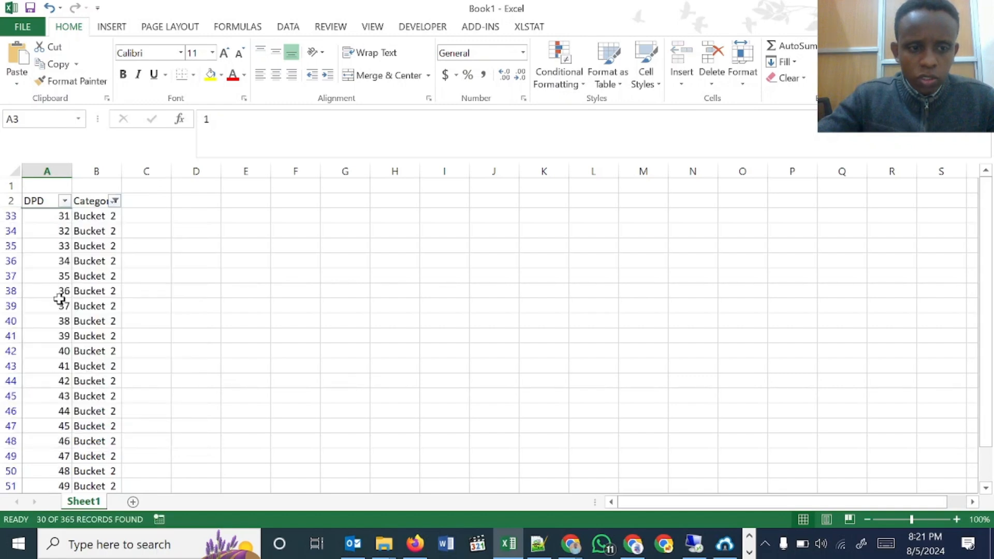
Check the first and last DPD values in the filtered Bucket 2 list
drag(55, 216, 44, 382)
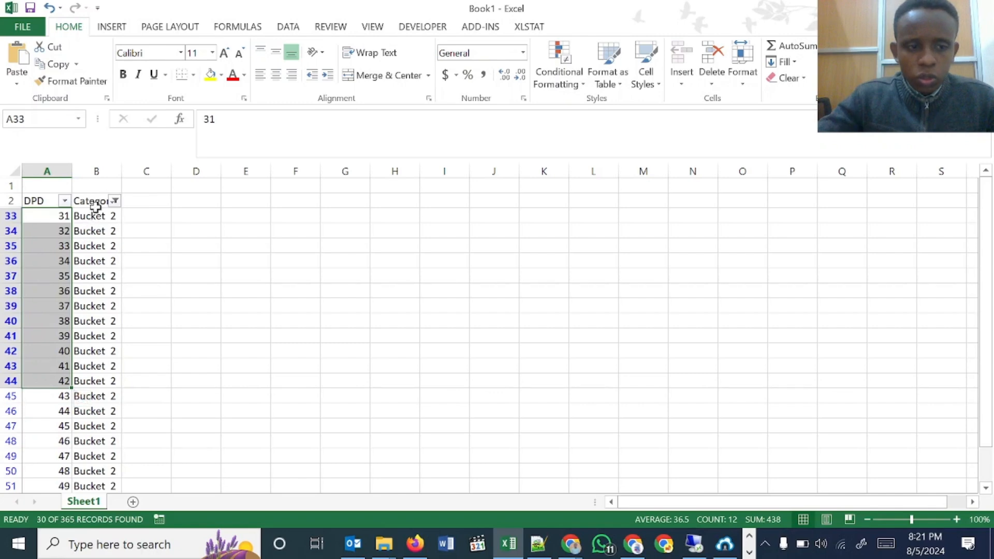
key(ctrl+Down)
key(ctrl+Up)
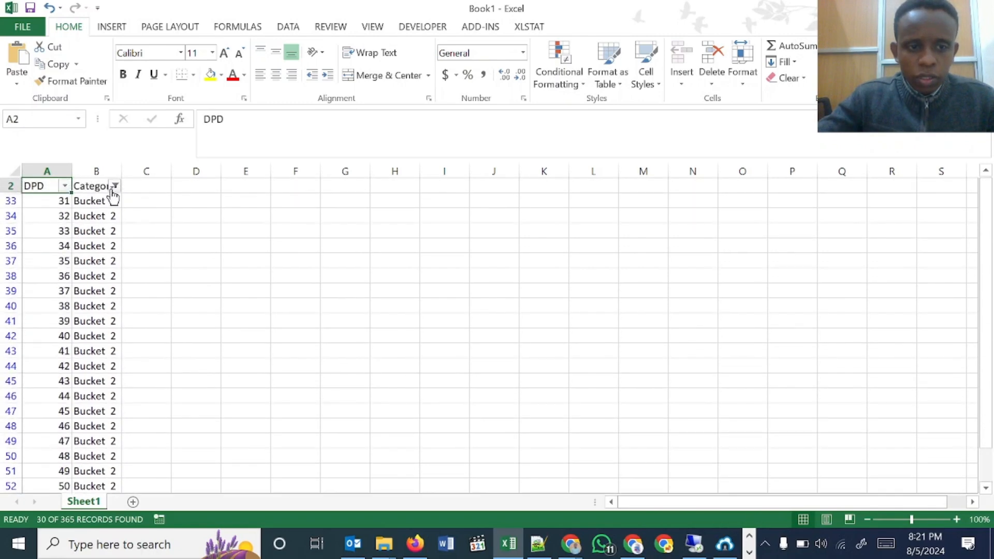
Reselect all buckets in the Category filter to show every row again
click(115, 186)
click(49, 338)
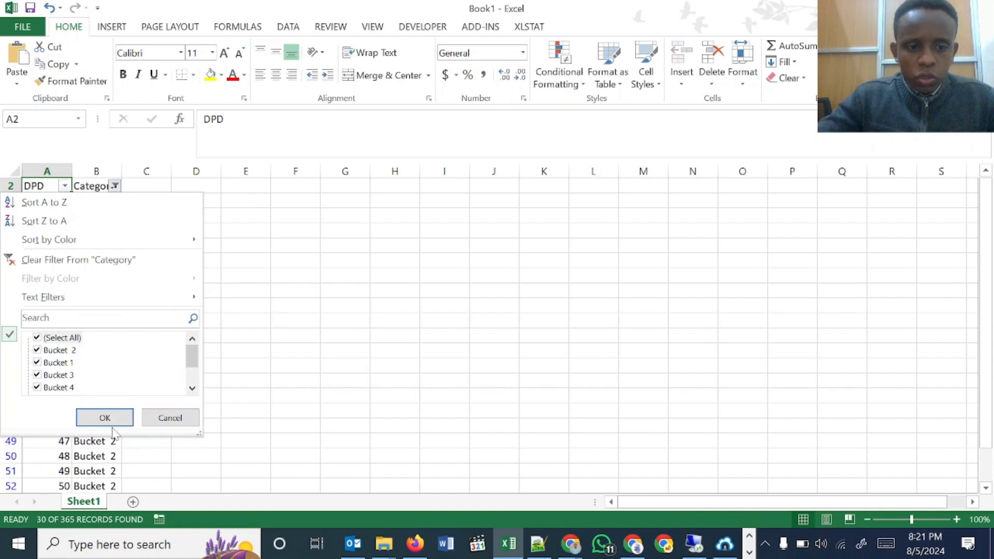
click(104, 418)
Go down the Category column from B3 and examine which bucket is assigned to each DPD value
click(98, 205)
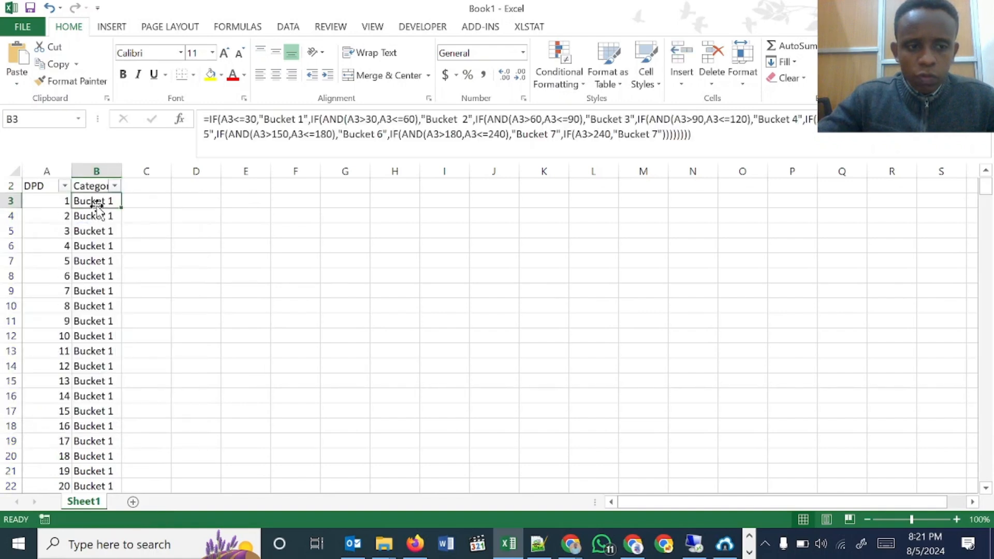
key(Down)
key(Down)
key(Down)
key(Down)
key(Down)
key(Down)
key(Down)
key(Down)
key(Down)
key(Down)
key(Down)
key(Down)
key(Down)
key(Down)
key(Down)
key(Down)
key(Down)
key(Down)
key(Down)
key(Down)
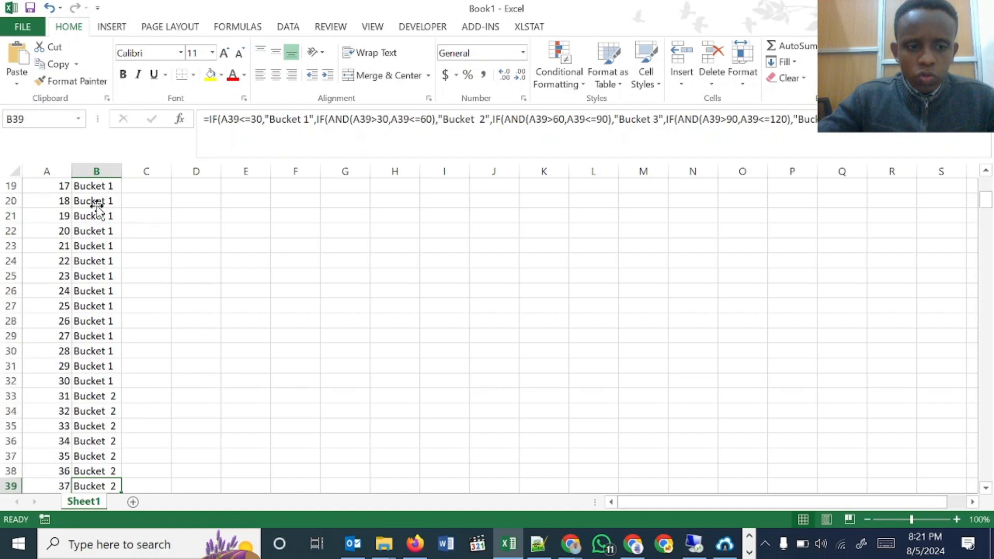
key(Down)
key(Down)
key(Down)
key(Down)
key(Down)
key(Down)
key(Down)
key(Down)
key(Down)
key(Down)
key(Down)
key(Down)
key(Down)
key(Down)
key(Down)
key(Down)
key(Down)
key(Down)
key(Down)
key(Down)
key(Down)
key(Down)
key(Down)
key(Down)
key(Down)
key(Down)
key(Down)
key(Down)
key(Down)
key(Down)
key(Down)
key(Down)
key(Down)
key(Down)
key(Down)
key(Down)
key(Down)
key(Down)
key(Down)
key(Down)
key(Down)
key(Down)
key(Down)
key(Down)
key(Down)
key(Down)
key(Down)
key(Down)
key(Down)
key(Down)
key(Down)
key(Down)
key(Down)
key(Down)
key(Down)
key(Down)
key(Down)
key(Down)
key(Down)
key(Down)
key(Down)
key(Down)
key(Down)
key(Down)
key(Down)
key(Down)
key(Down)
key(Down)
key(Down)
key(Down)
key(Down)
key(Down)
key(Down)
key(Down)
key(Down)
key(Down)
key(Down)
key(Down)
key(Down)
key(Down)
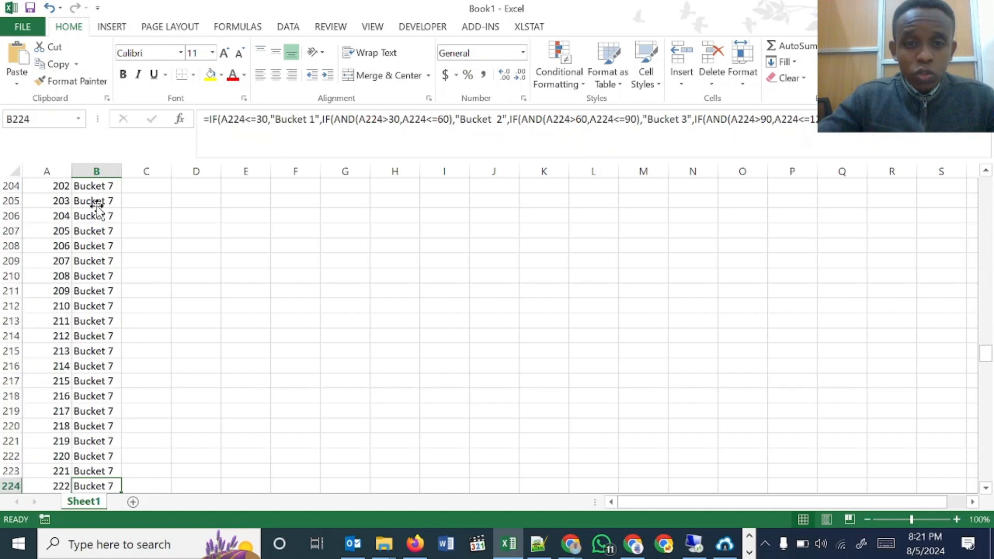
key(Down)
key(Down)
key(Down)
key(Down)
key(Down)
key(Down)
key(Down)
key(Down)
key(Down)
key(Down)
key(Down)
key(Down)
key(Down)
key(Down)
key(Down)
key(Down)
key(Down)
key(Down)
key(Down)
key(Down)
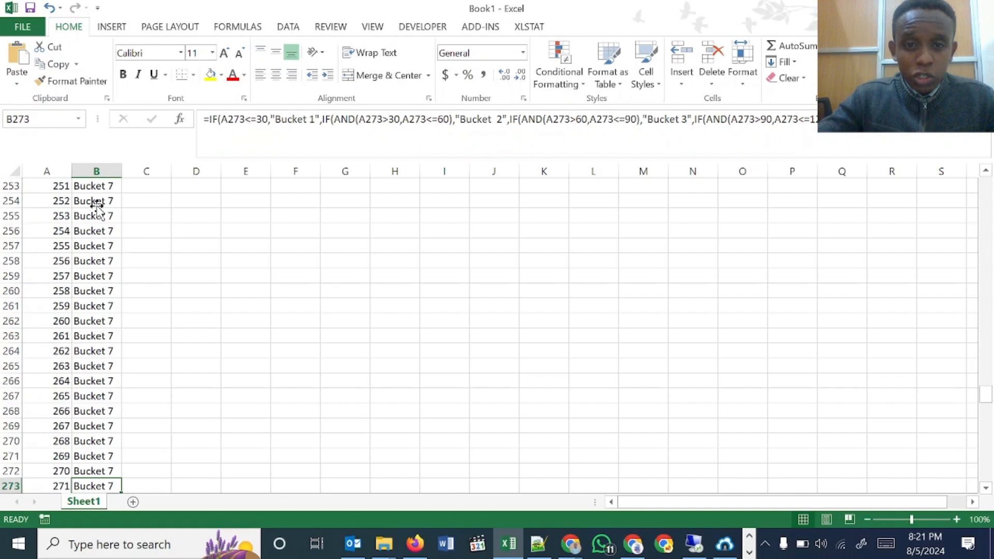
key(Down)
key(Down)
key(Down)
key(Down)
key(Down)
key(Down)
key(Down)
key(Down)
key(Down)
key(Down)
key(Down)
key(Down)
key(Down)
key(Down)
key(Down)
key(Down)
key(Down)
key(Down)
key(Down)
key(Down)
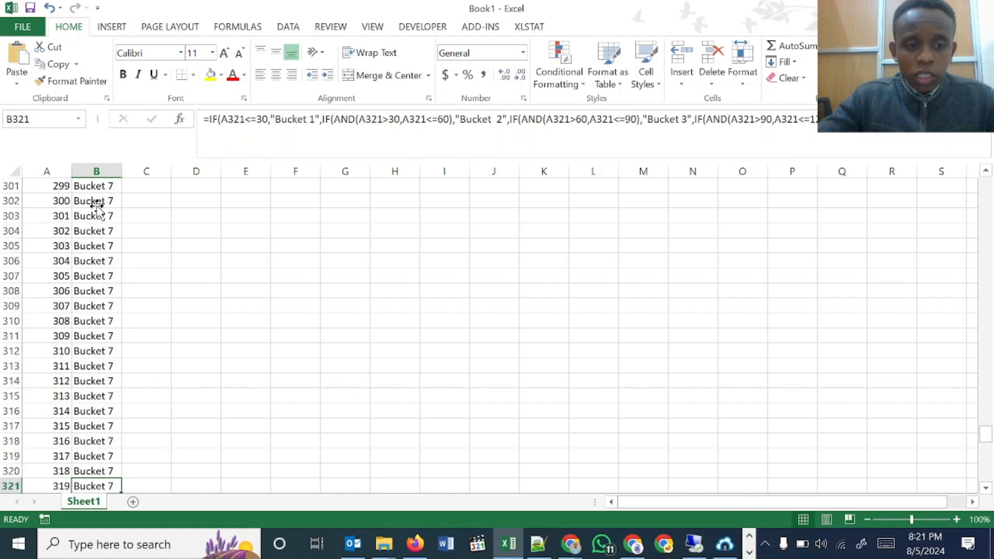
Continue down the Category column from B321 and examine the buckets assigned through the last DPD value, 365
key(Down)
key(Down)
key(Down)
key(Down)
key(Down)
key(Down)
key(Down)
key(Down)
key(Down)
key(Down)
key(Down)
key(Down)
key(Down)
key(Down)
key(Down)
key(Down)
key(Down)
key(Down)
key(Down)
key(Down)
key(Down)
key(Down)
key(Down)
key(Down)
key(Down)
key(Down)
key(Down)
key(Down)
key(Down)
key(Down)
key(Down)
key(Down)
key(Down)
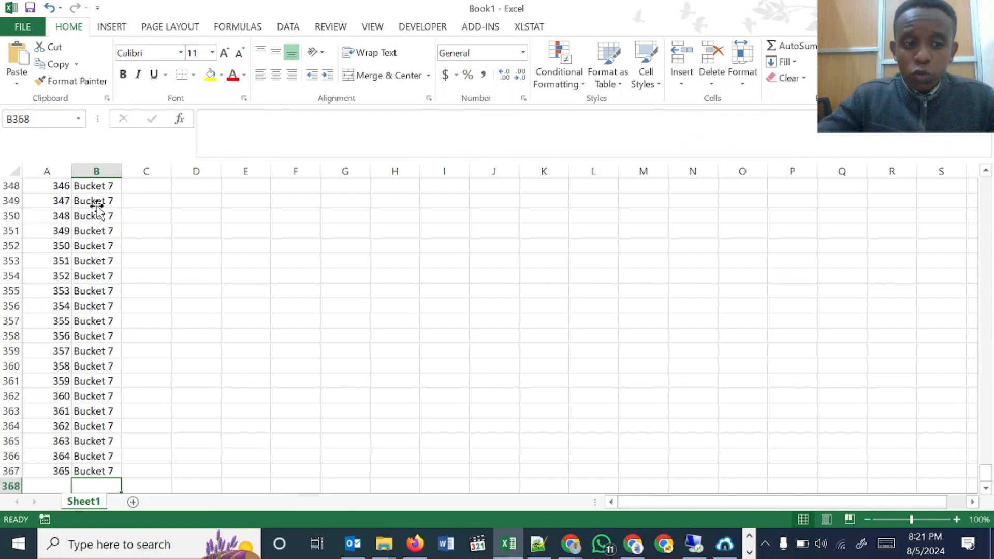
Go back up column B from the empty rows below the data towards the end of the bucket list
key(Up)
key(Up)
key(Up)
key(Up)
key(Up)
key(Up)
key(Up)
key(Up)
key(Up)
key(Up)
key(Up)
key(Up)
key(Up)
key(Up)
key(Up)
key(Up)
key(Up)
key(Up)
key(Up)
key(Up)
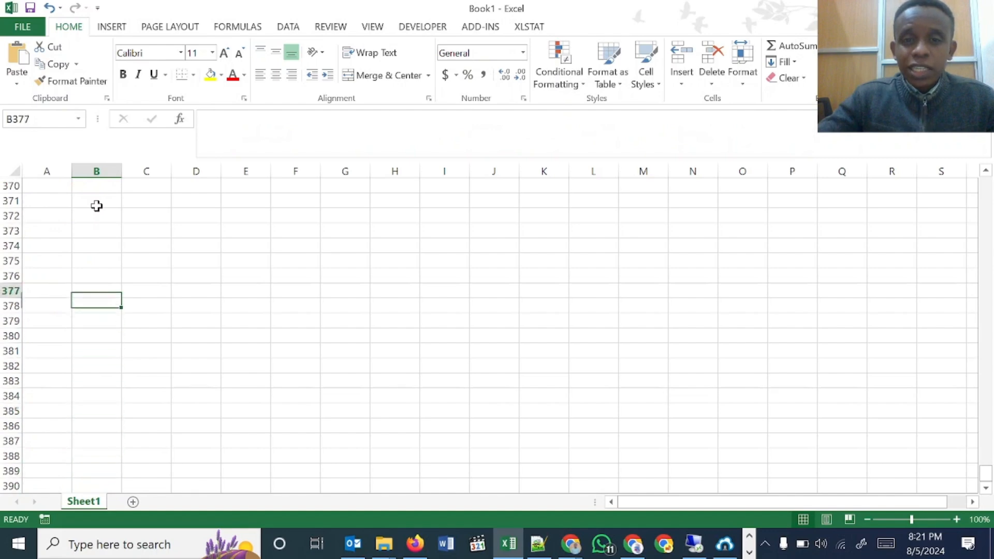